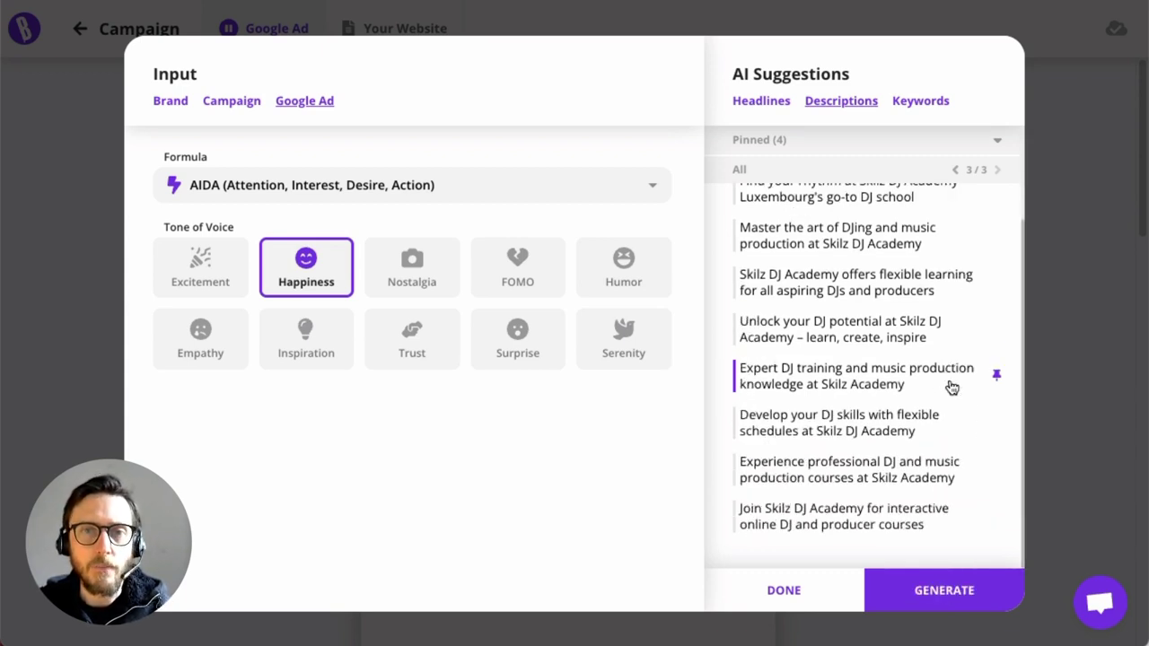
Step: Page back through the earlier sets of AI-suggested ad descriptions
scroll(953, 332, "up", 3)
left_click(956, 169)
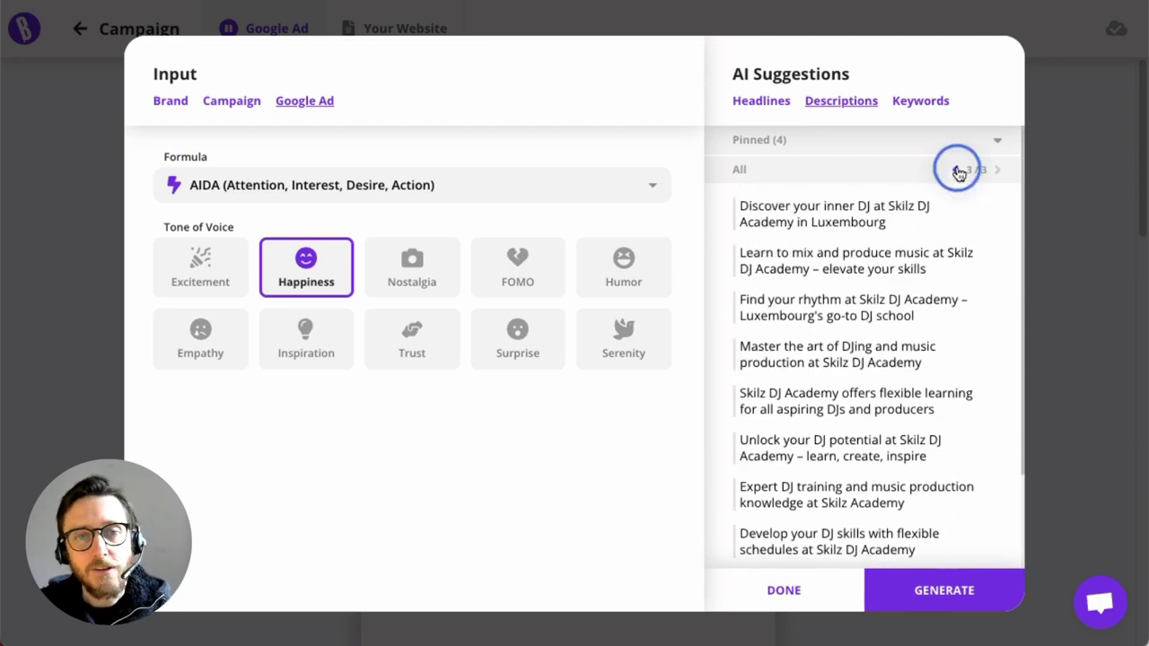
left_click(958, 170)
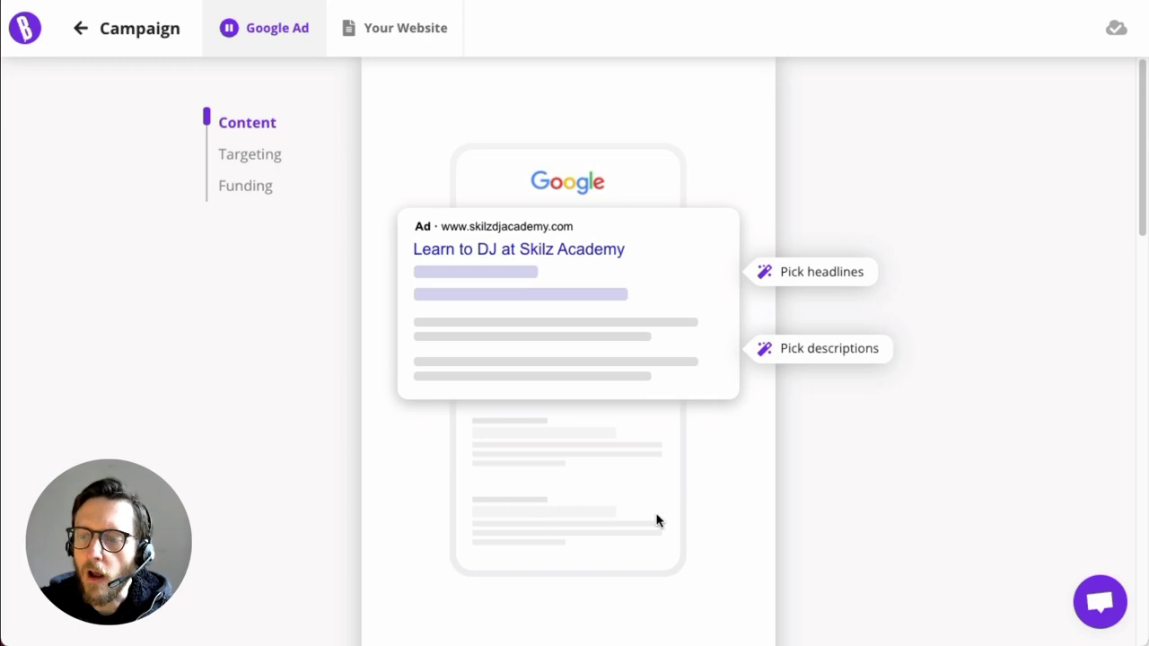
Step: Open the AI suggestions for the Google ad's Description 1, look through them, and open the generator for more
left_click(630, 332)
left_click(631, 328)
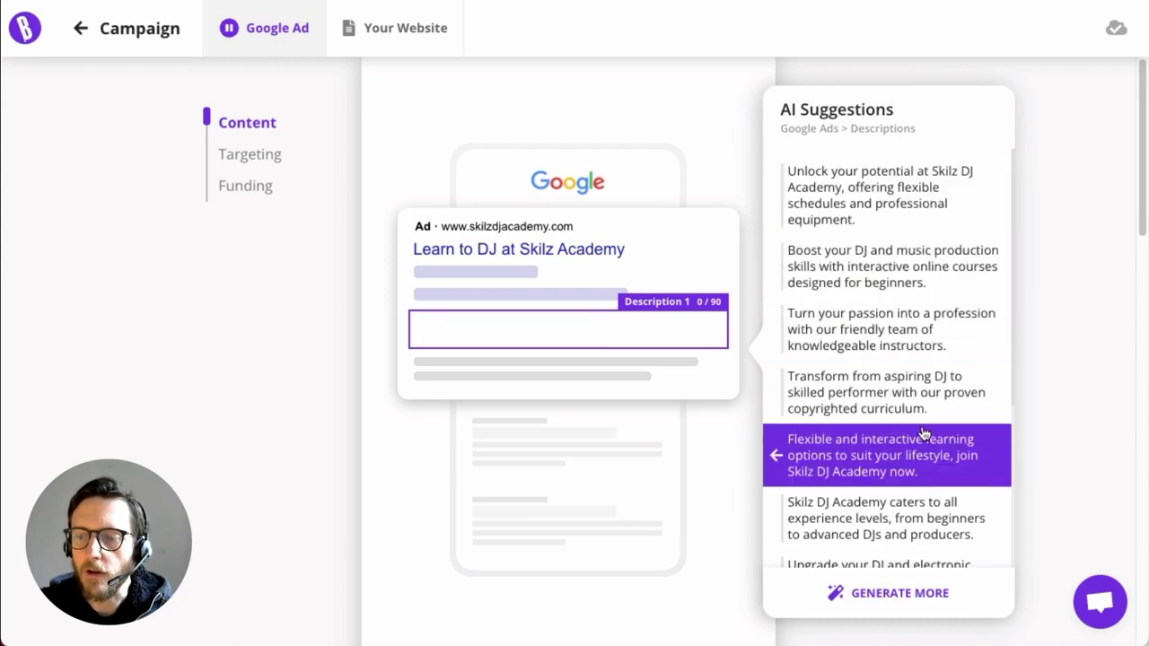
scroll(905, 210, "down", 3)
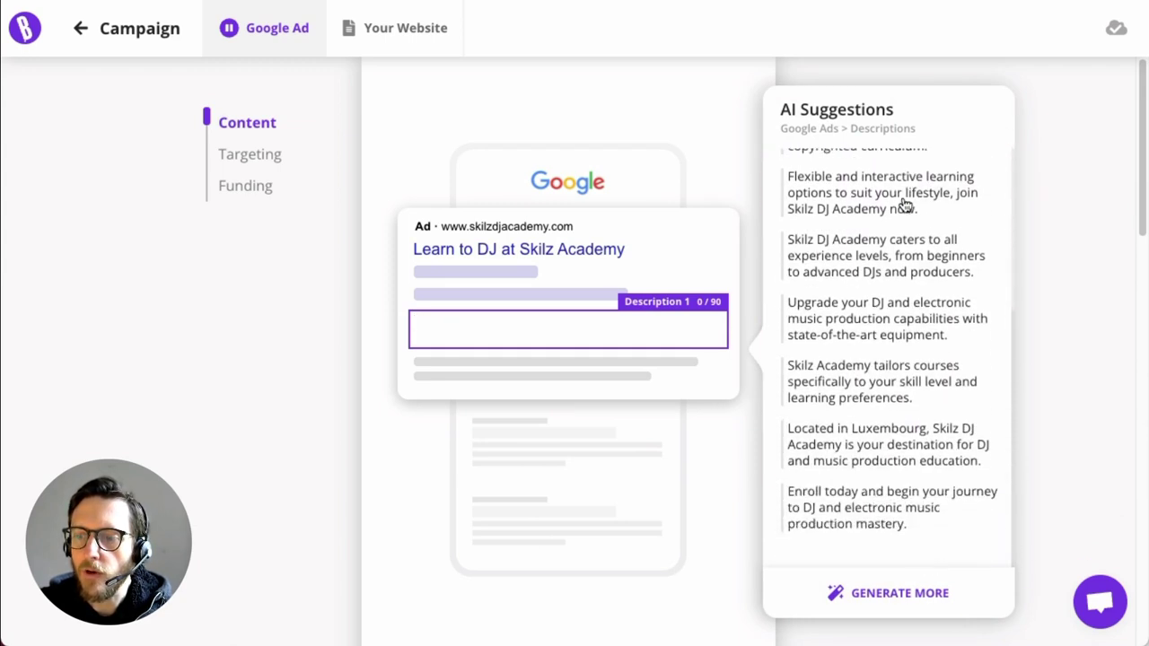
scroll(905, 210, "up", 3)
scroll(905, 210, "up", 1)
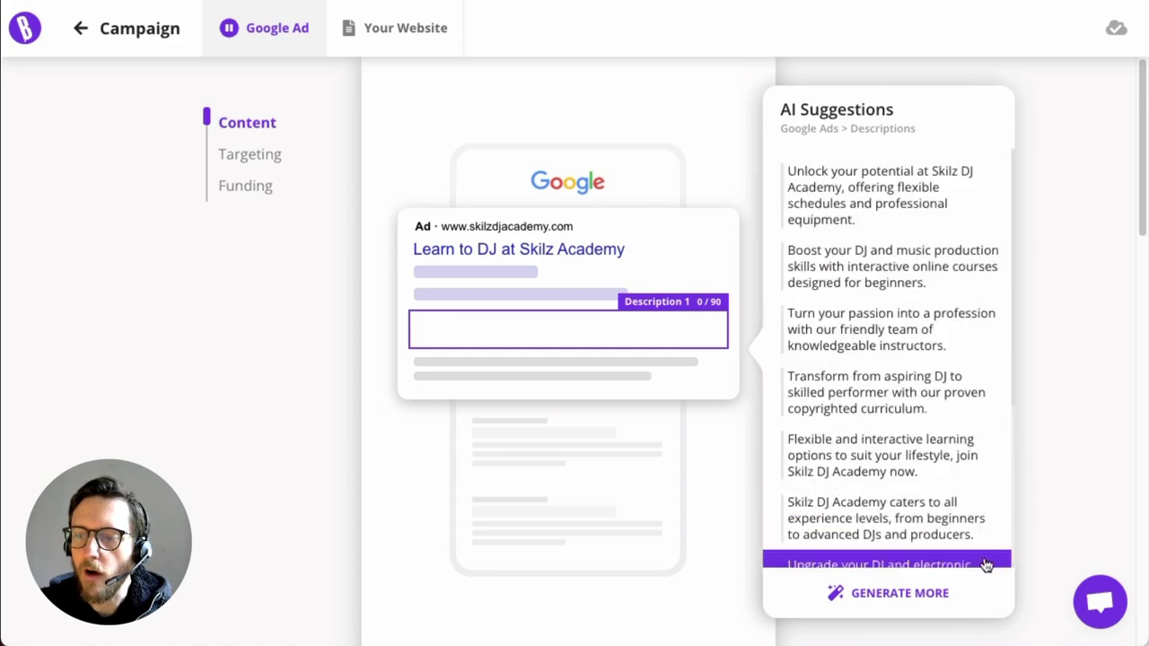
left_click(891, 594)
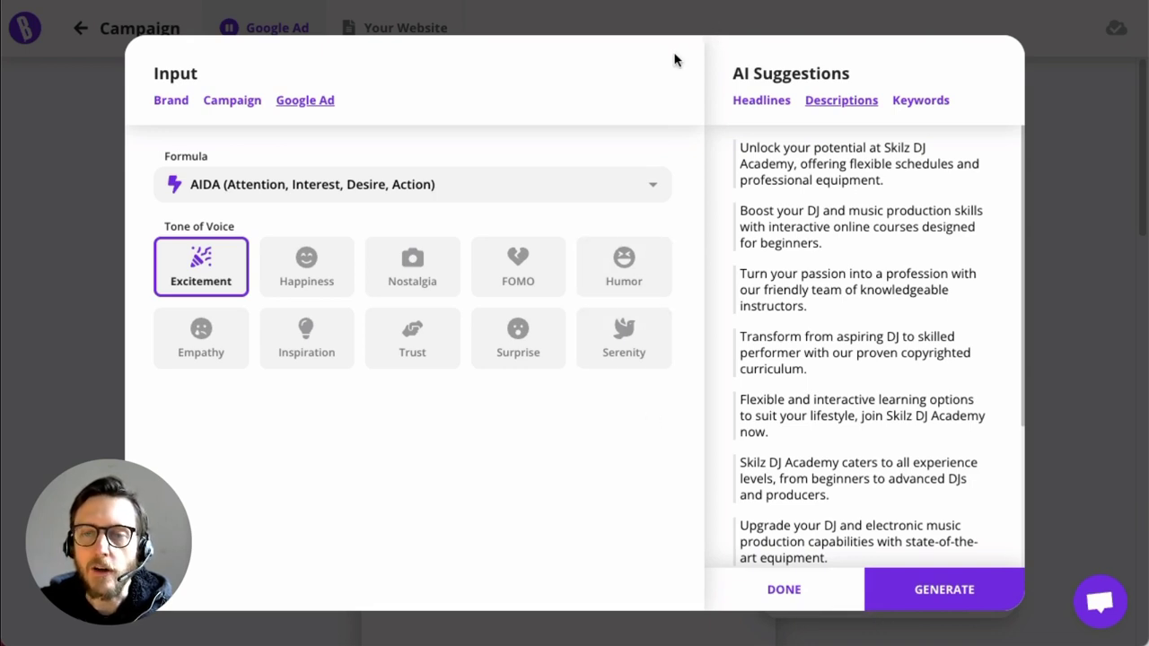
Step: Review the brand inputs used for generation: name, summary, differentiators, audiences and location
left_click(171, 102)
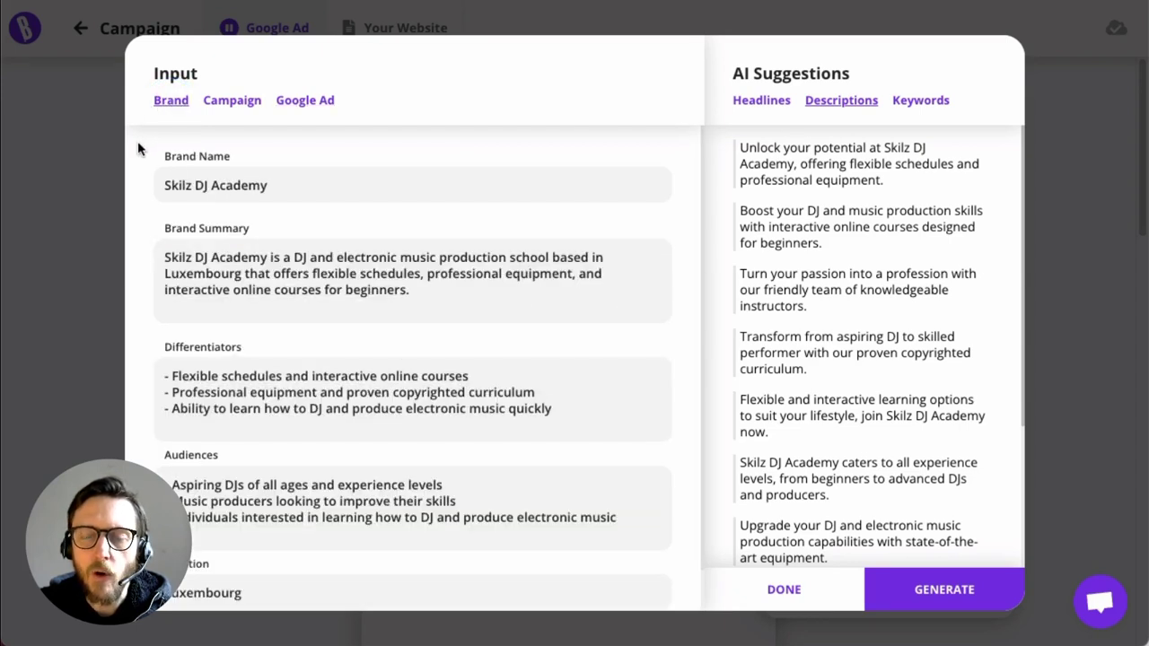
scroll(139, 141, "down", 1)
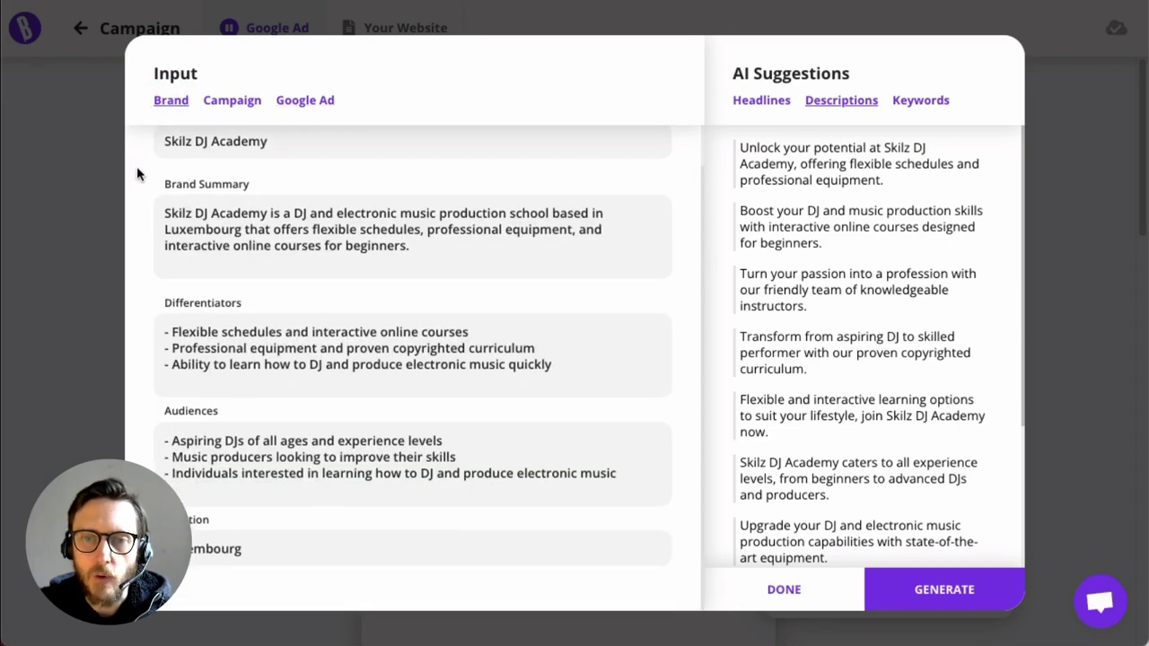
scroll(136, 171, "up", 1)
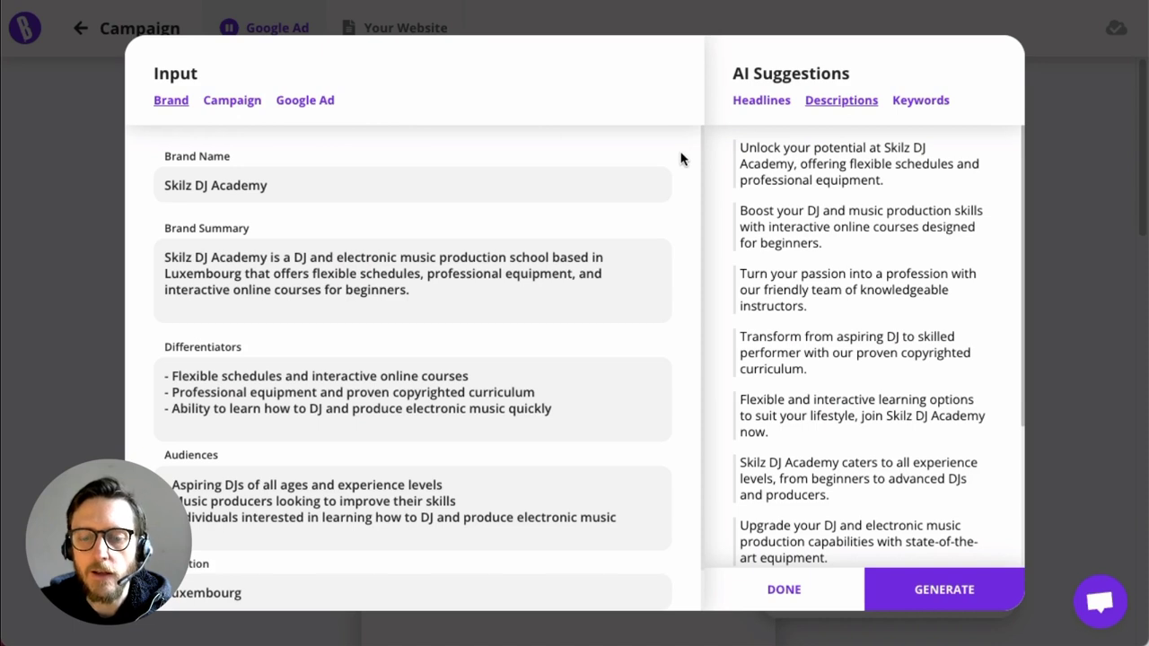
scroll(681, 159, "down", 1)
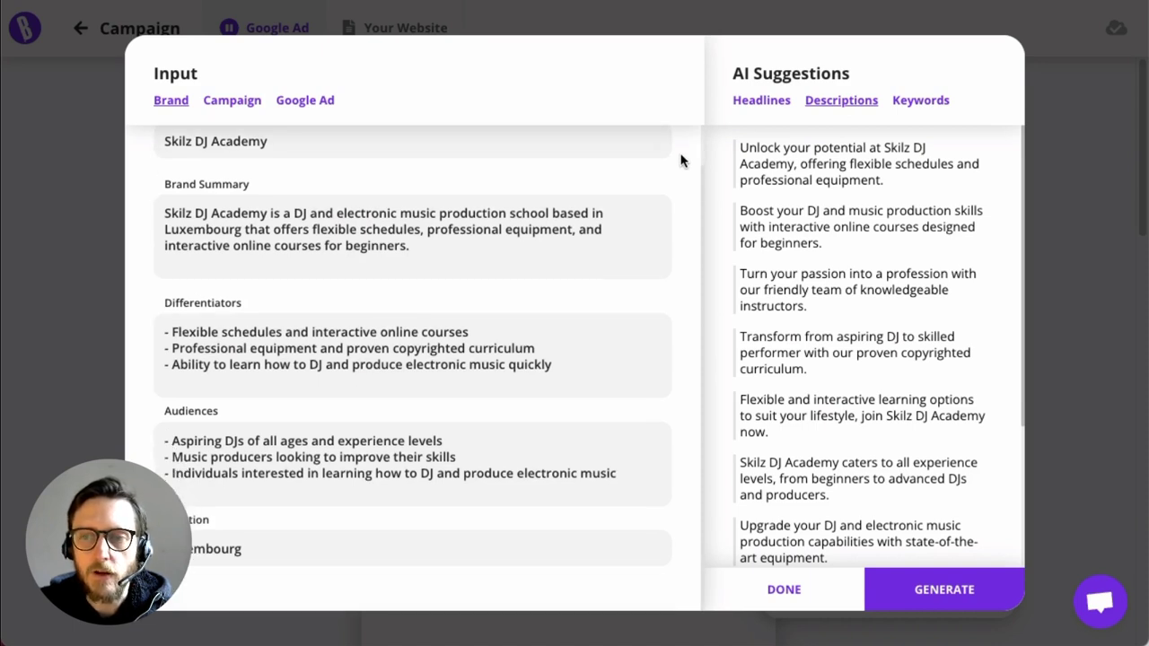
scroll(680, 160, "up", 1)
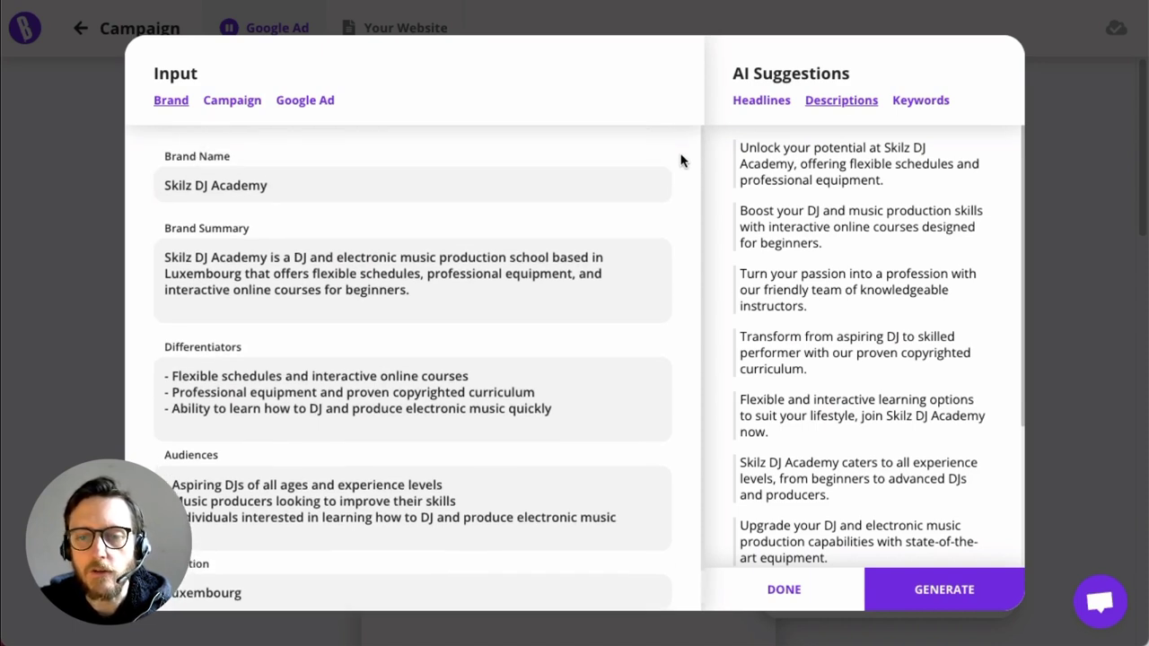
scroll(681, 160, "down", 1)
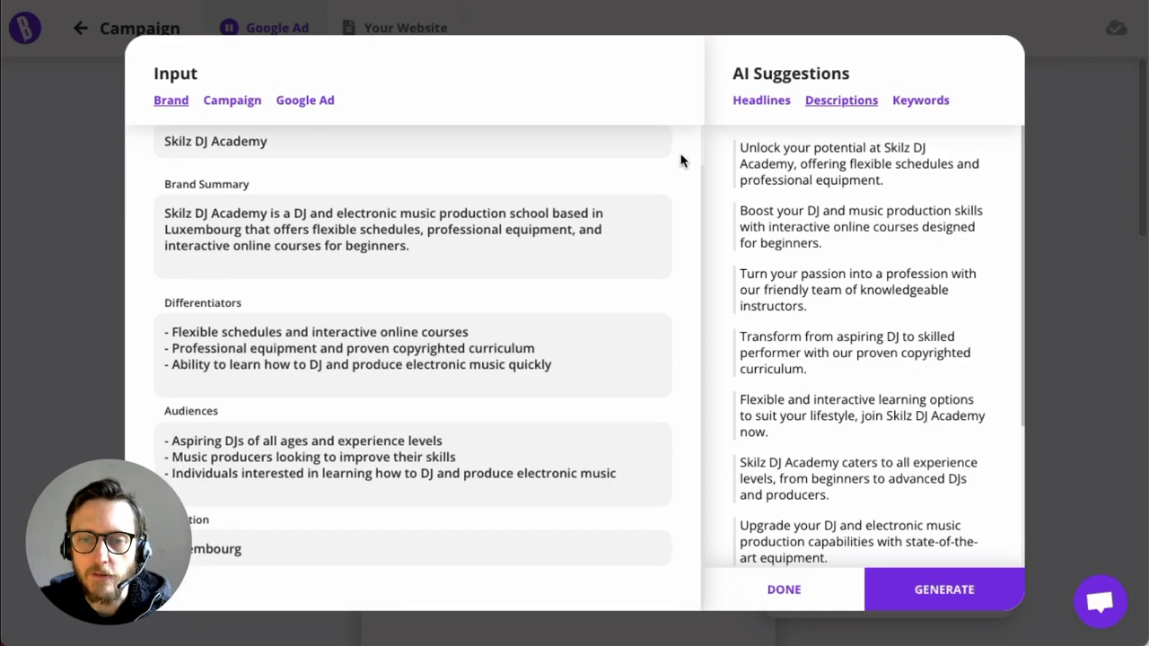
scroll(680, 160, "up", 1)
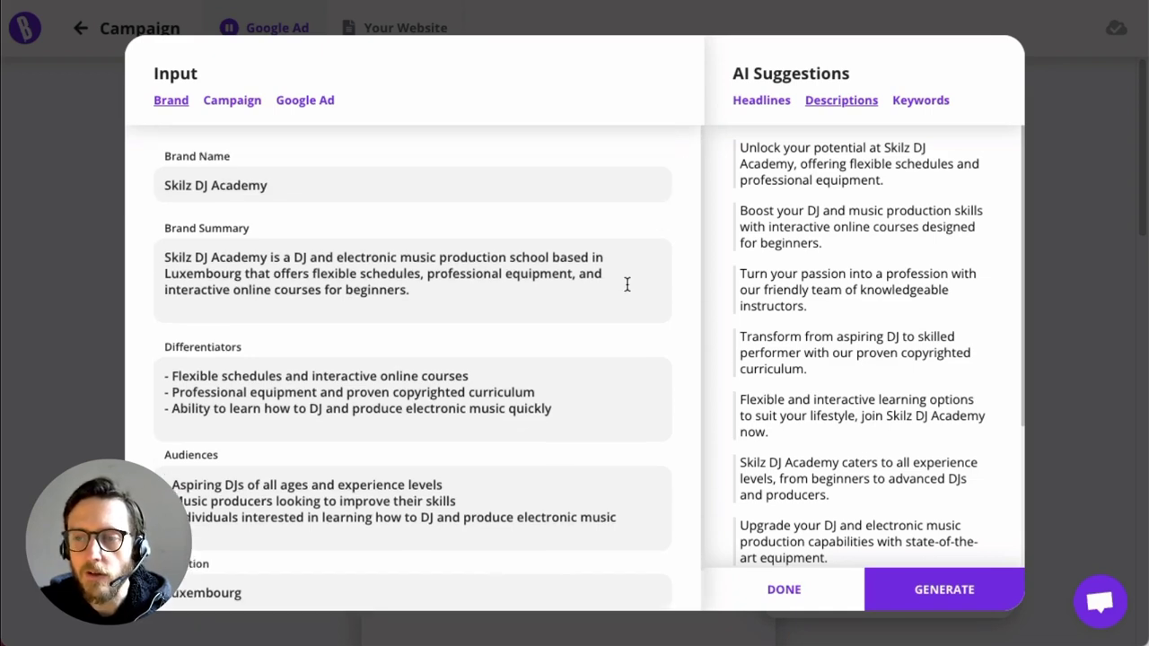
Step: Set the campaign's objective to Seasonal Offer and inspect its objective details and language fields
left_click(248, 100)
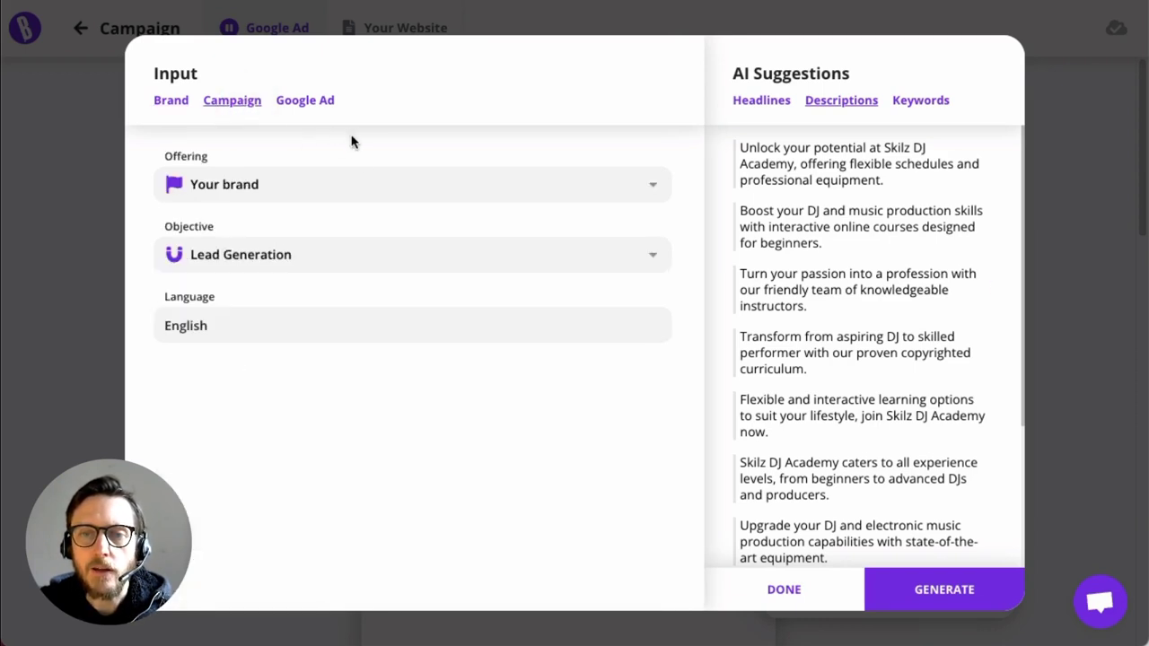
left_click(376, 260)
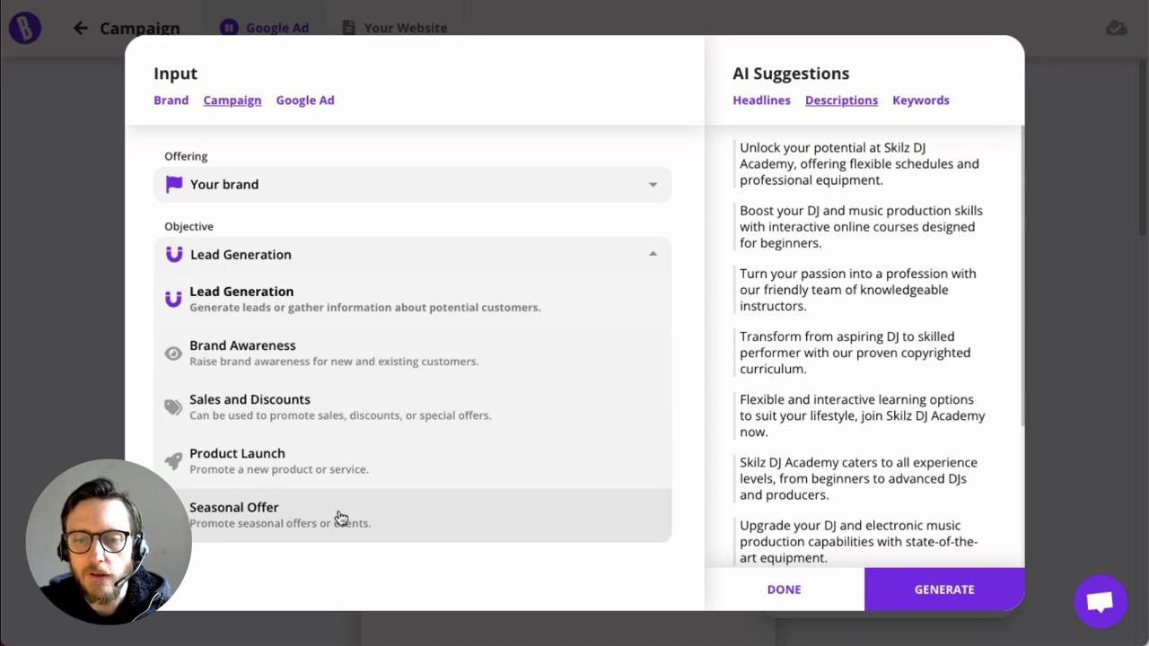
left_click(437, 524)
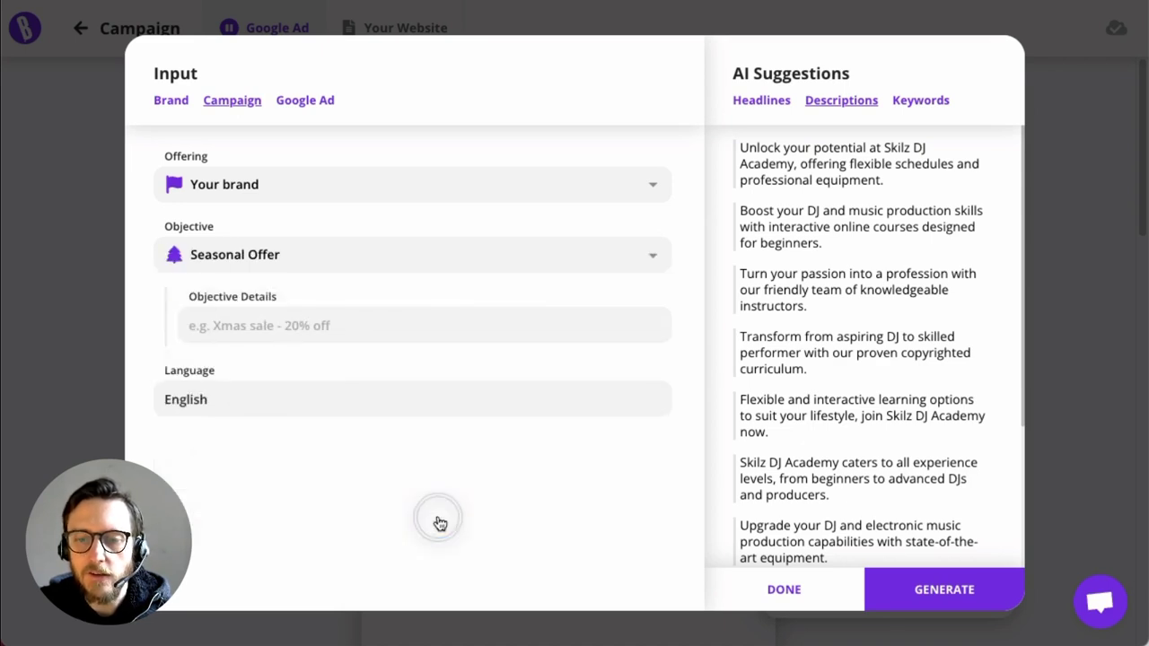
left_click(351, 317)
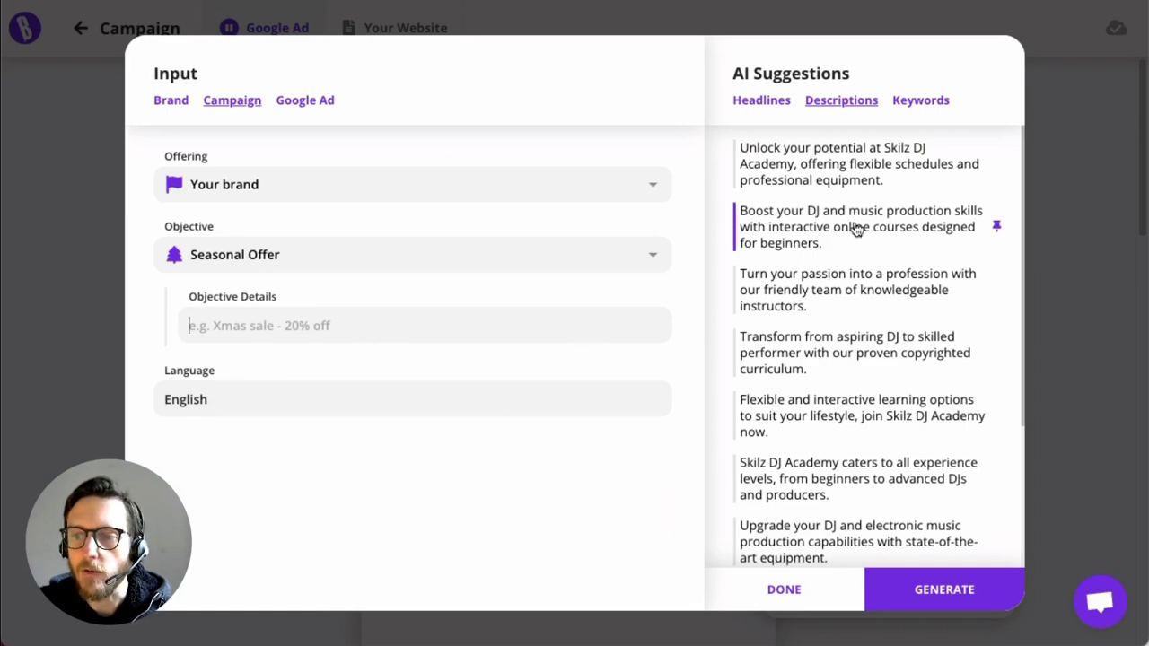
left_click(305, 396)
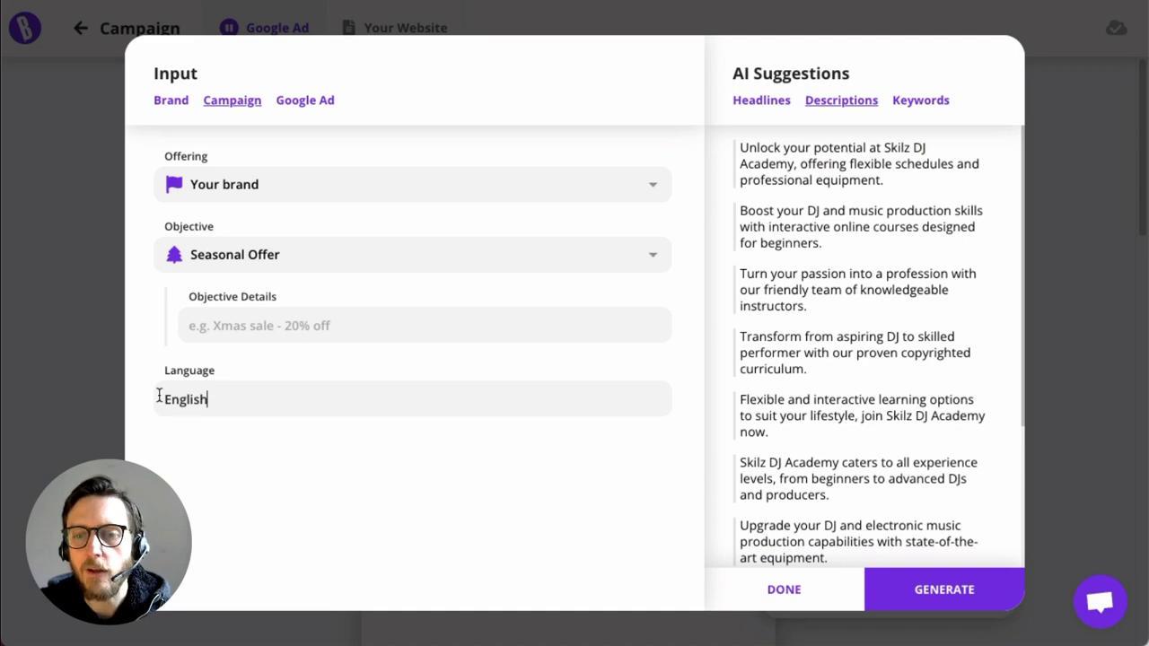
Step: Look through the copywriting formulas for the Google ad and choose Unique Selling Proposition (USP)
left_click(303, 106)
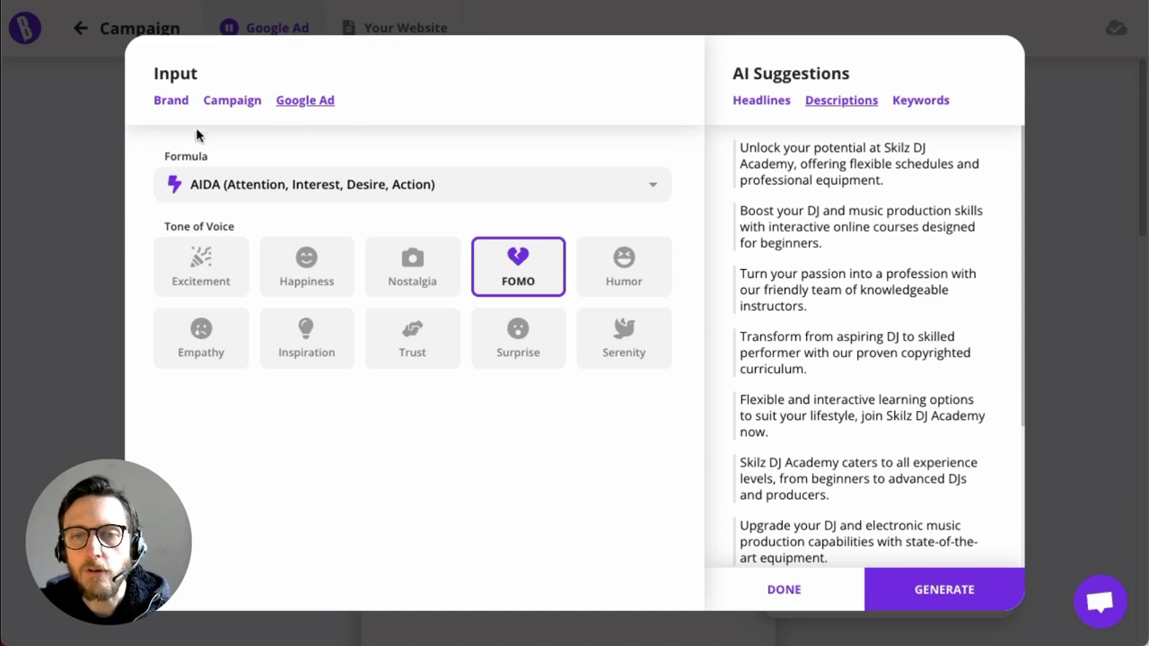
left_click(485, 184)
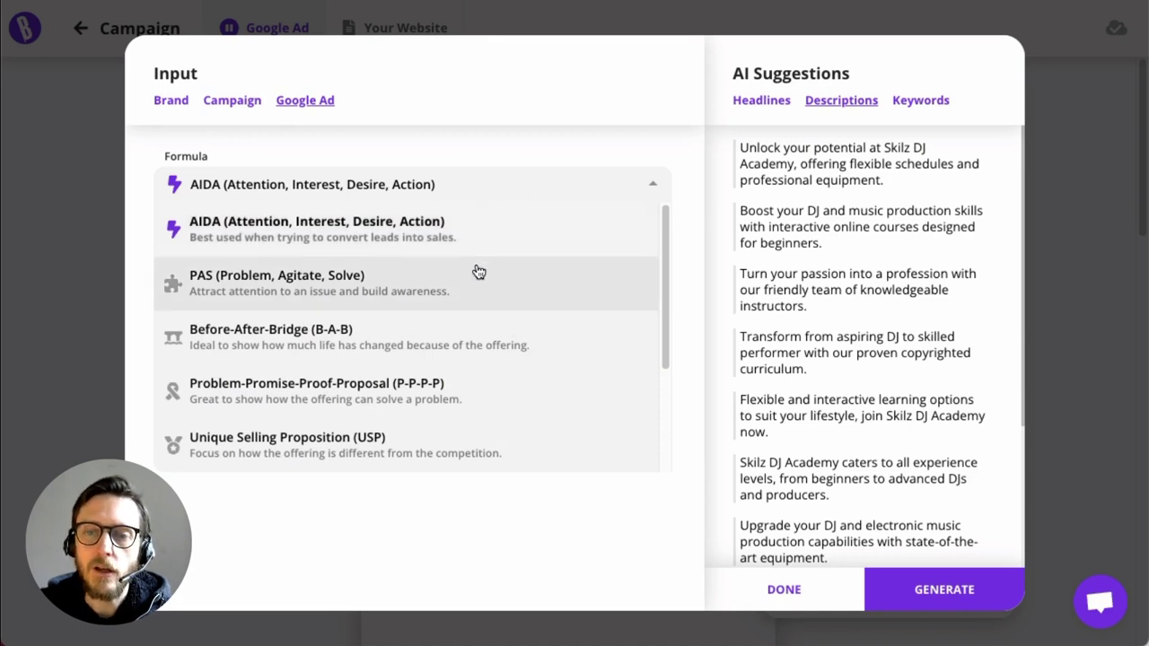
scroll(476, 269, "down", 3)
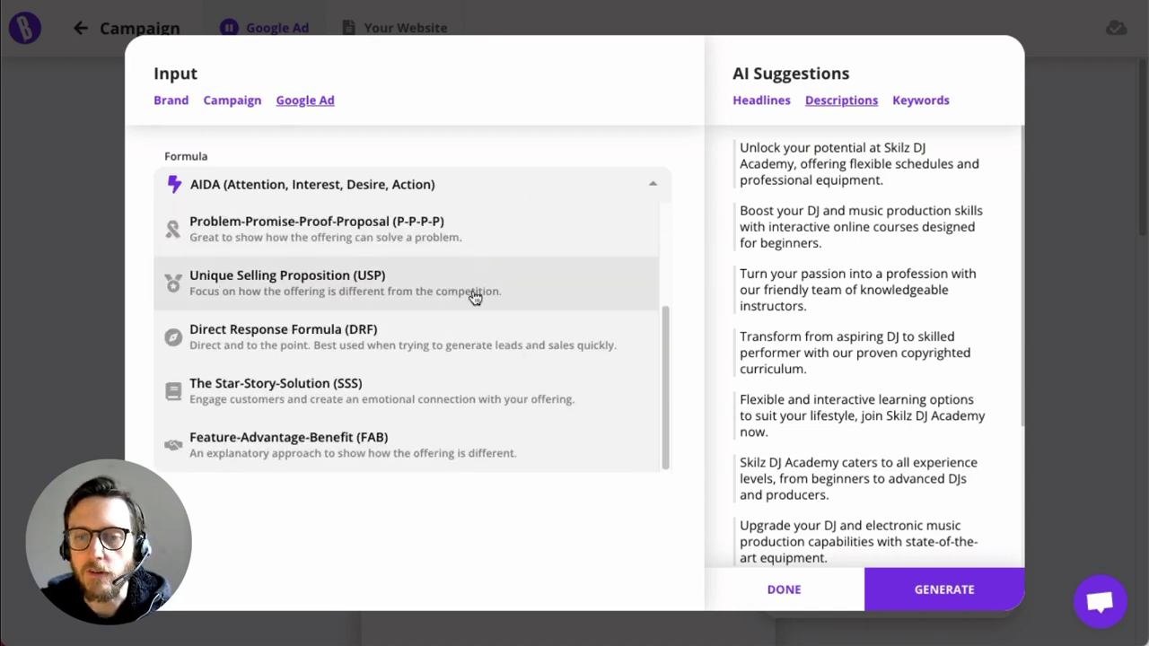
scroll(469, 296, "up", 3)
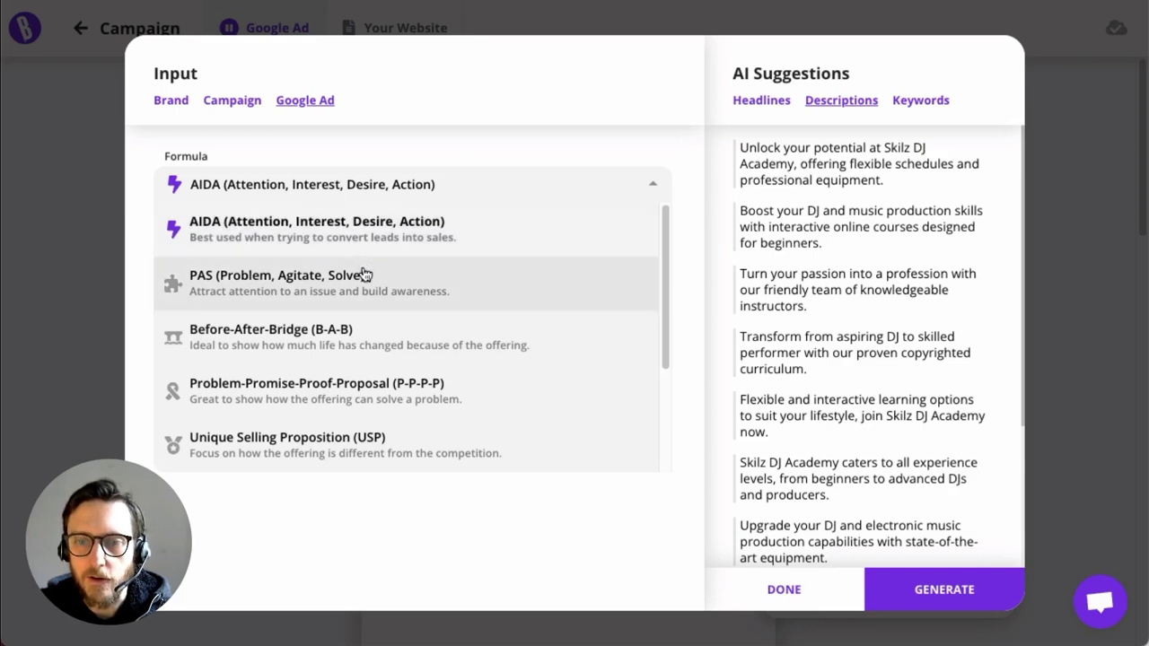
scroll(365, 281, "down", 3)
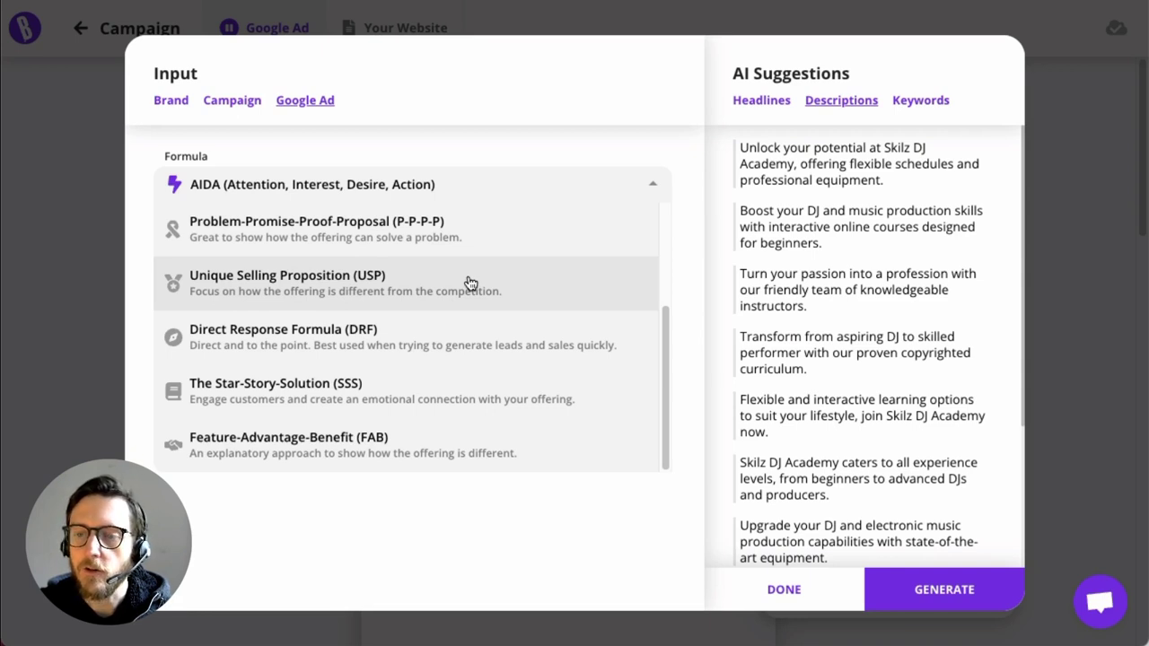
left_click(520, 286)
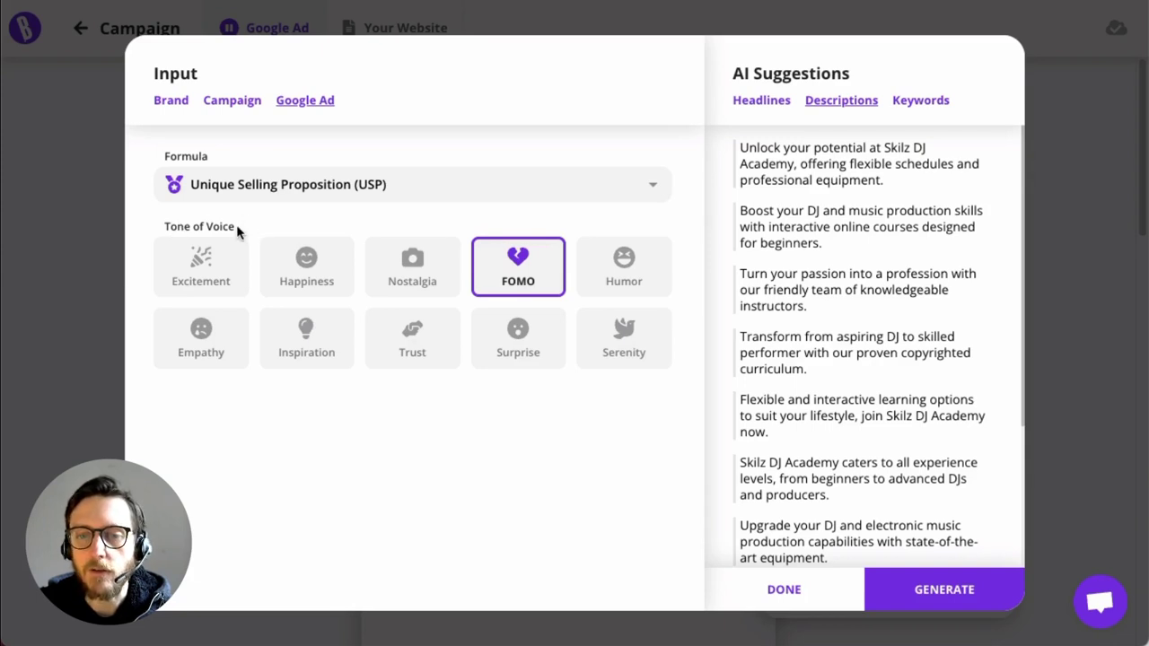
Step: Try the Excitement, Nostalgia, FOMO, Humor and Trust tones of voice, and settle on Inspiration
left_click(209, 263)
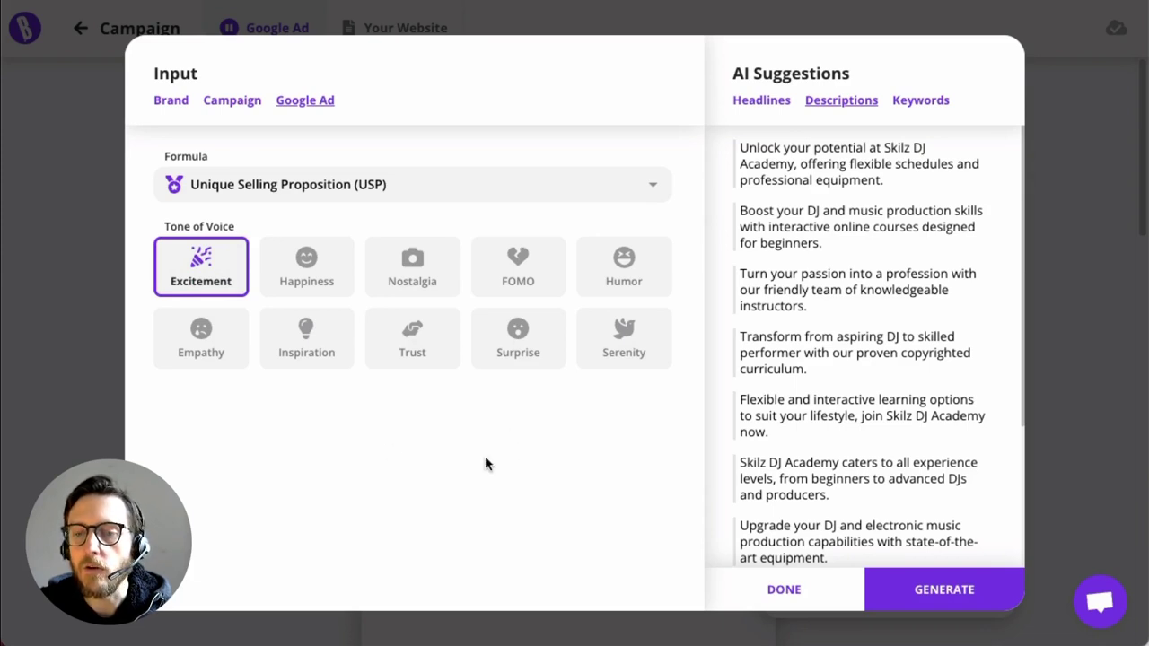
left_click(429, 270)
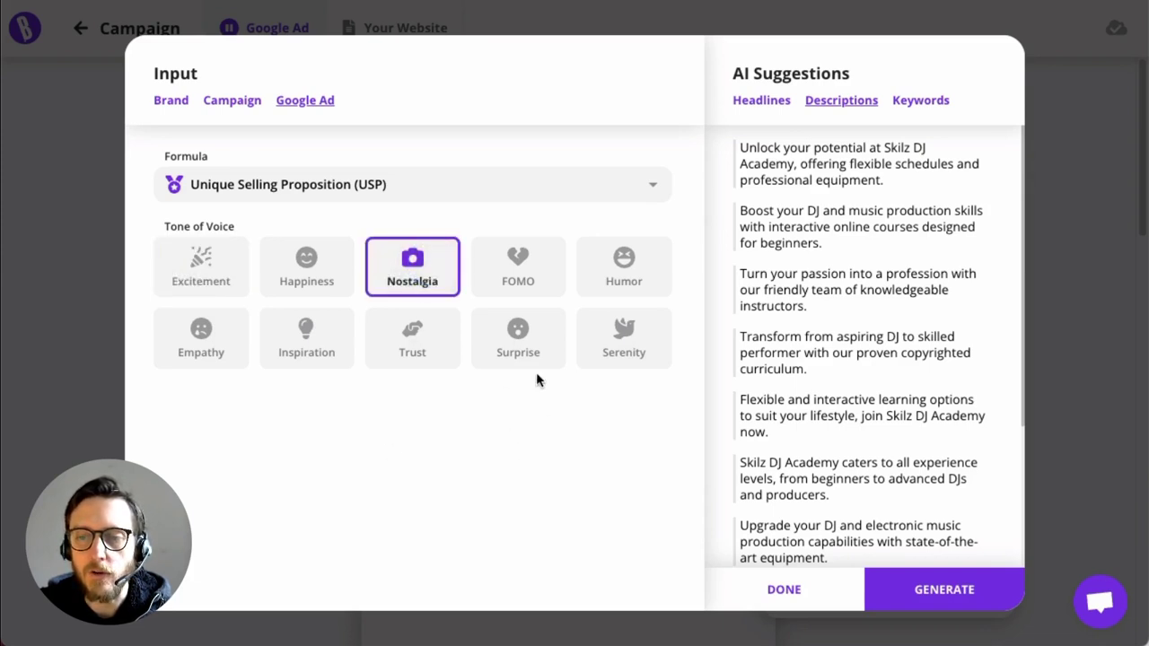
left_click(536, 285)
left_click(616, 282)
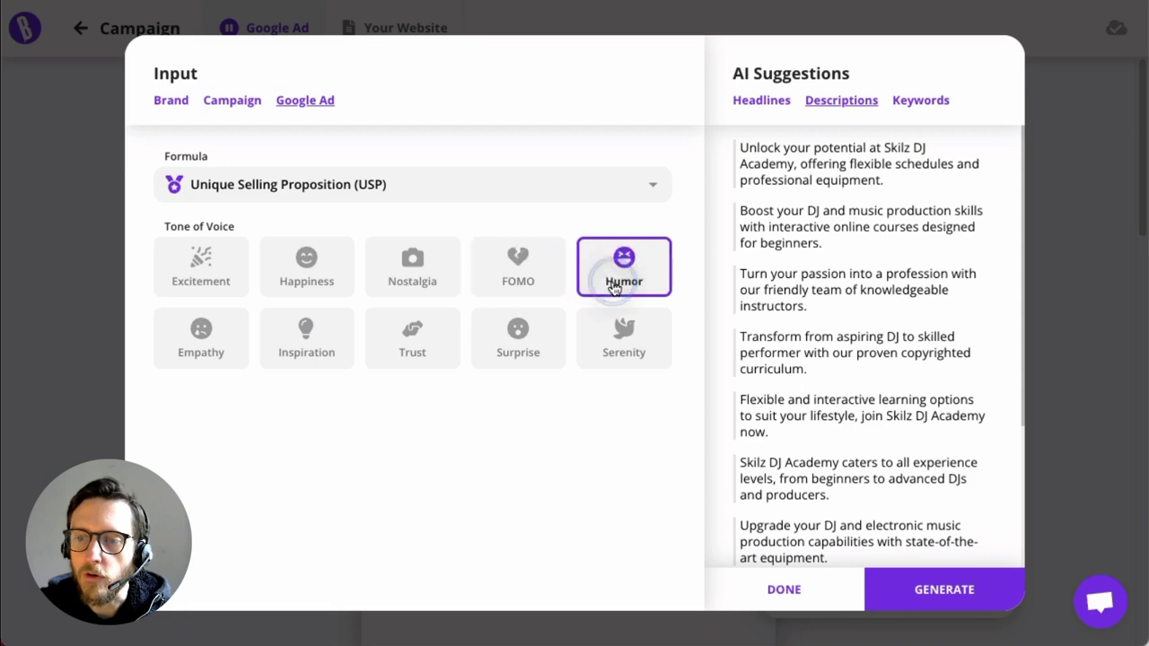
left_click(411, 353)
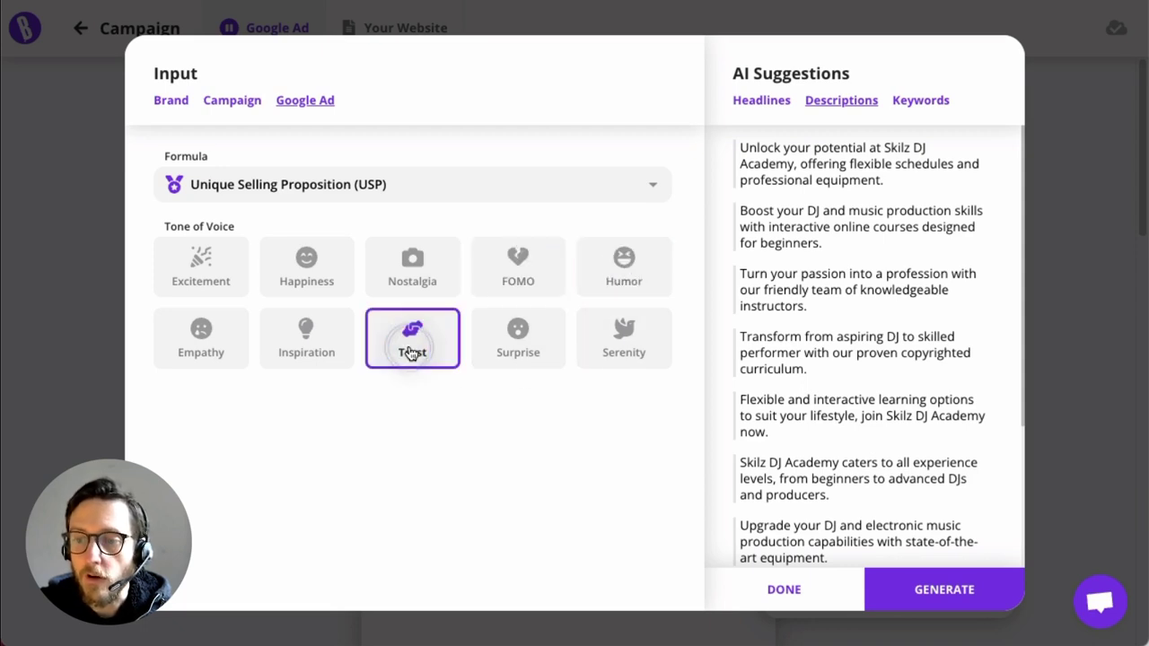
left_click(304, 359)
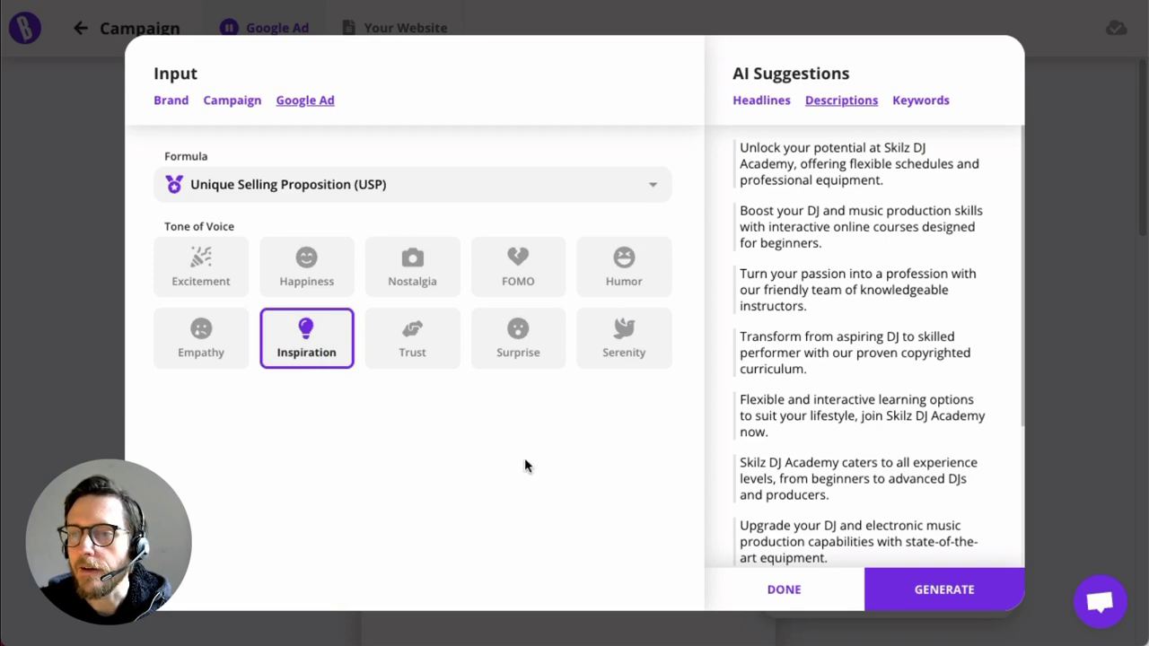
Step: Read through the newly generated description suggestions and compare them with the first set
scroll(894, 313, "down", 2)
scroll(893, 313, "up", 3)
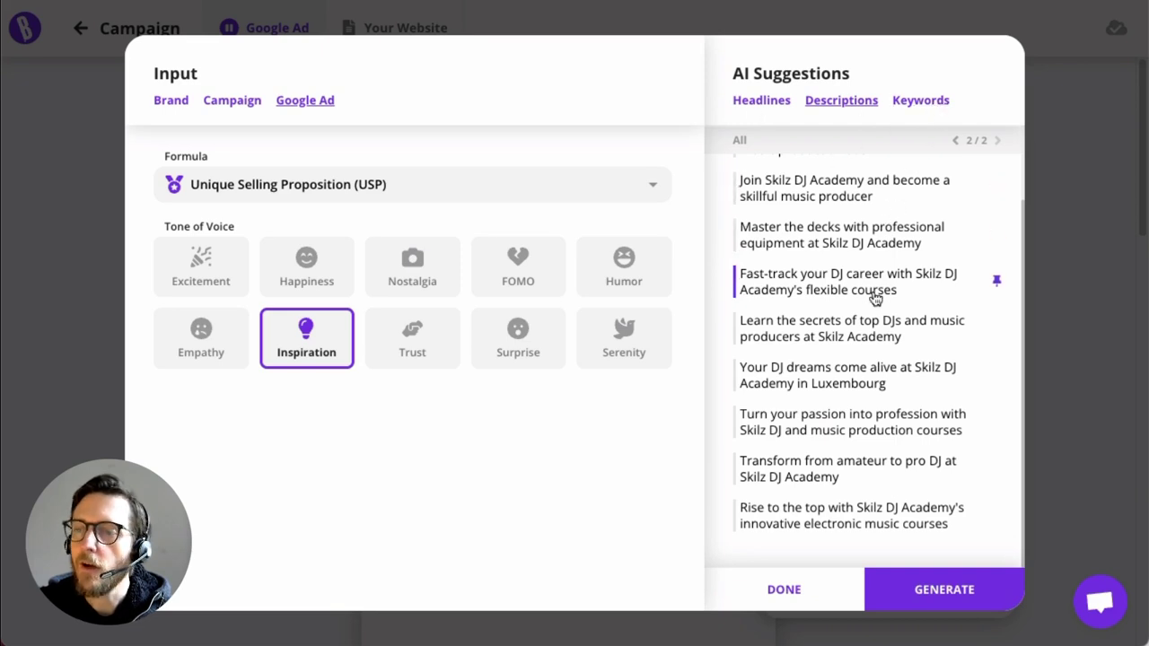
scroll(875, 296, "up", 2)
scroll(875, 298, "down", 2)
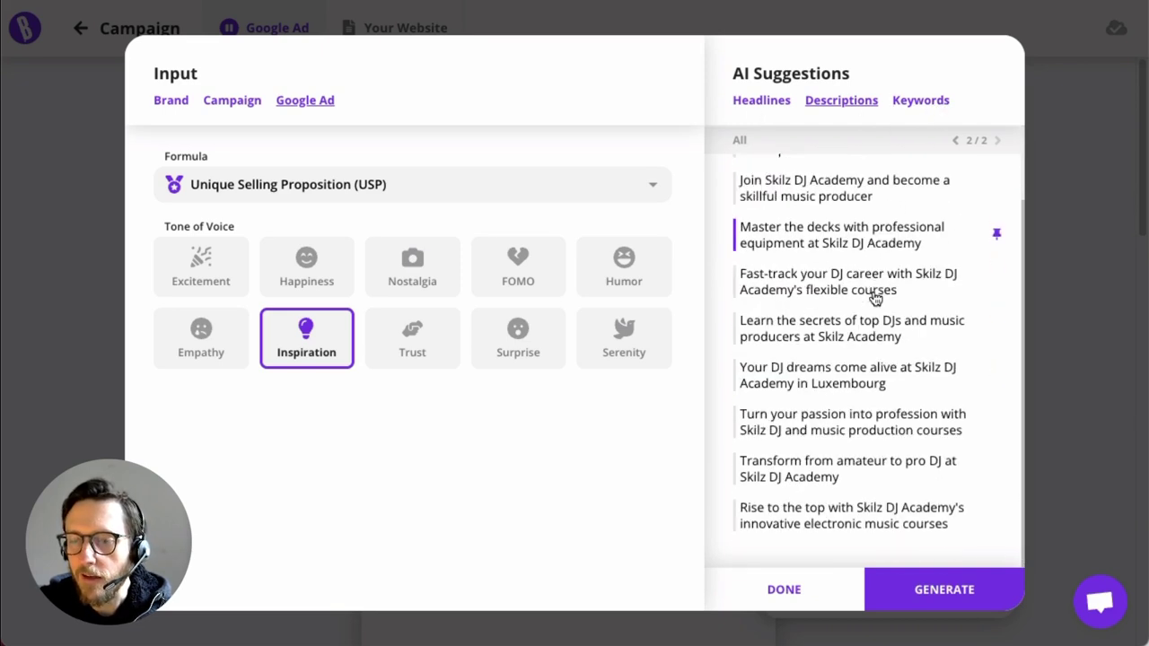
scroll(851, 287, "up", 2)
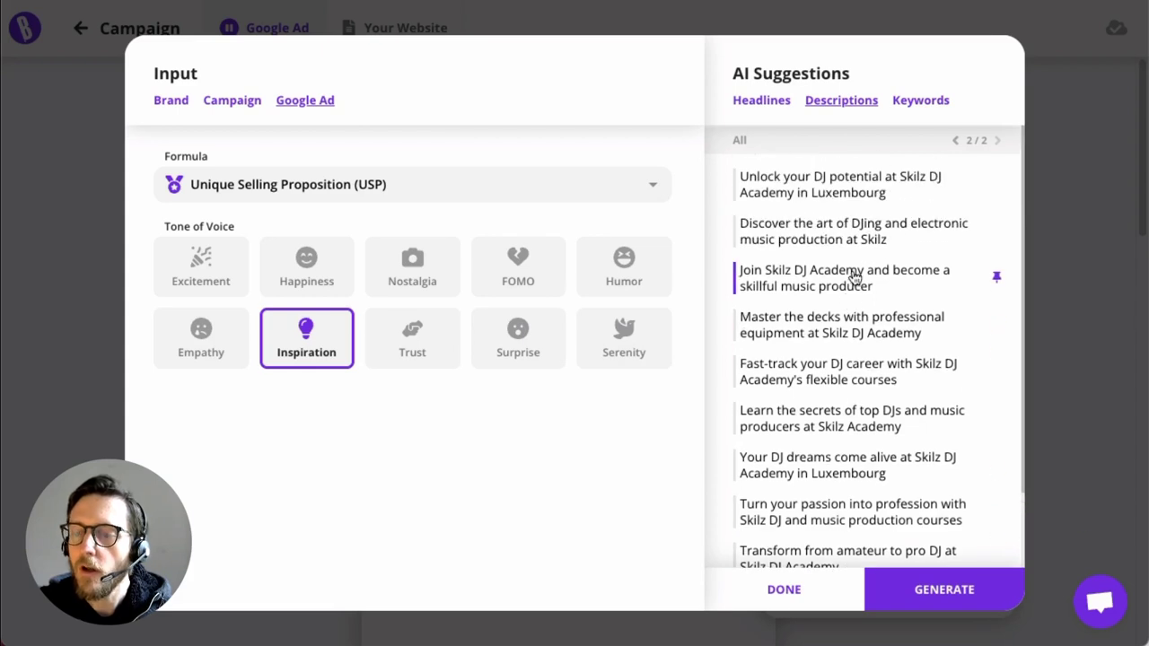
scroll(848, 269, "down", 2)
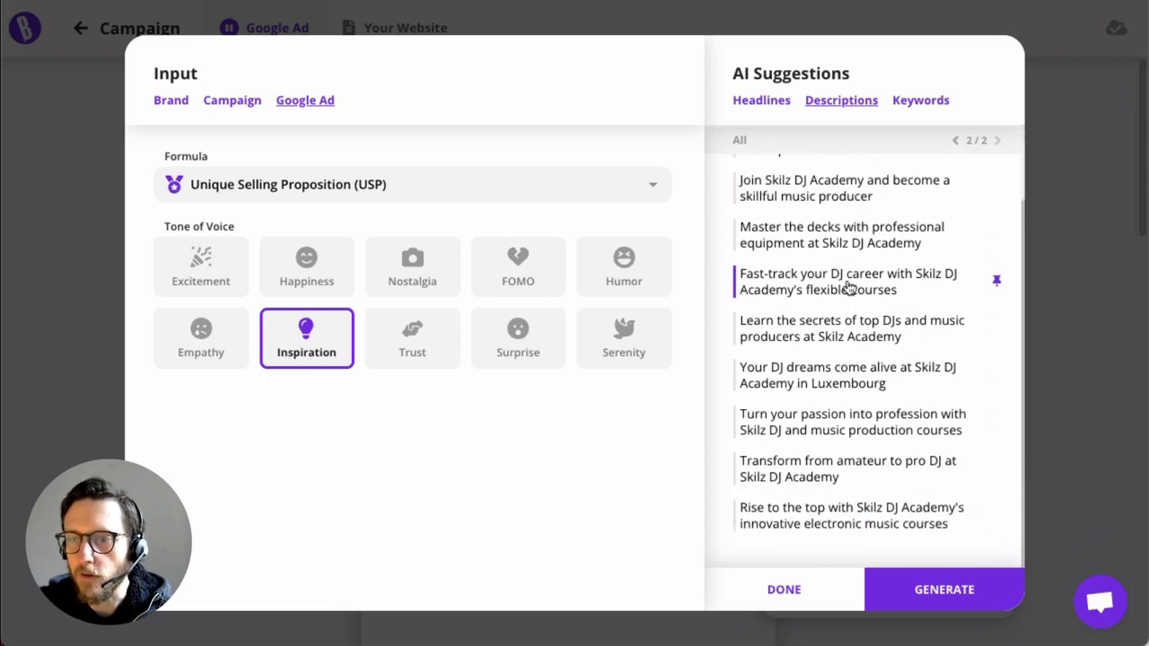
scroll(853, 274, "up", 2)
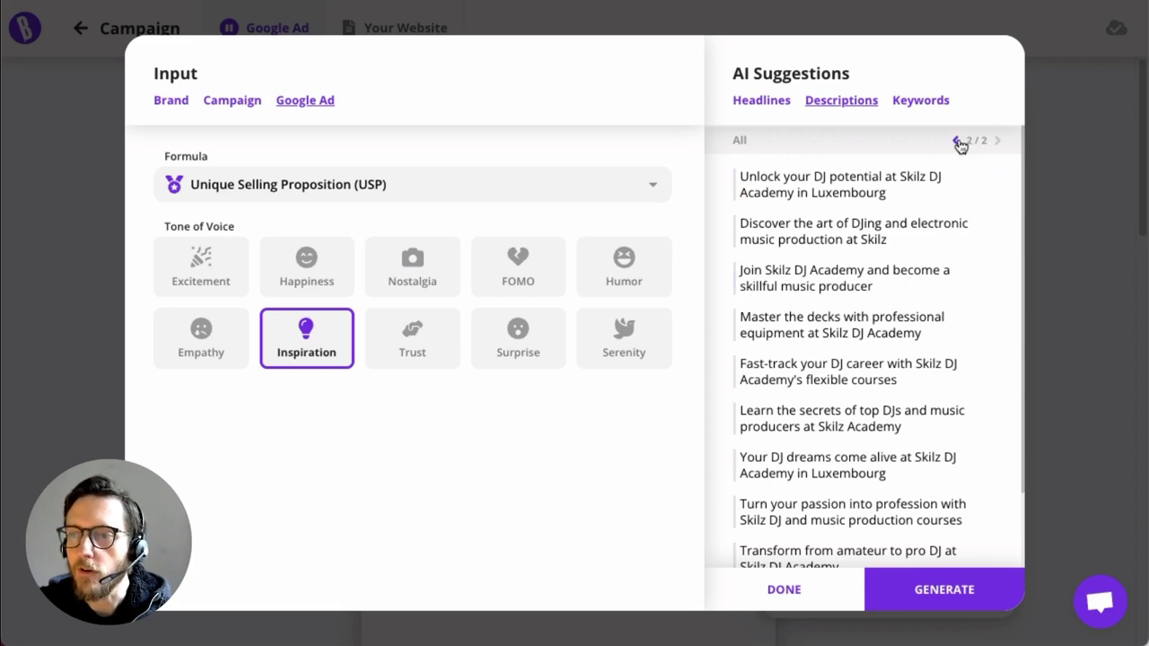
left_click(957, 142)
scroll(862, 269, "down", 5)
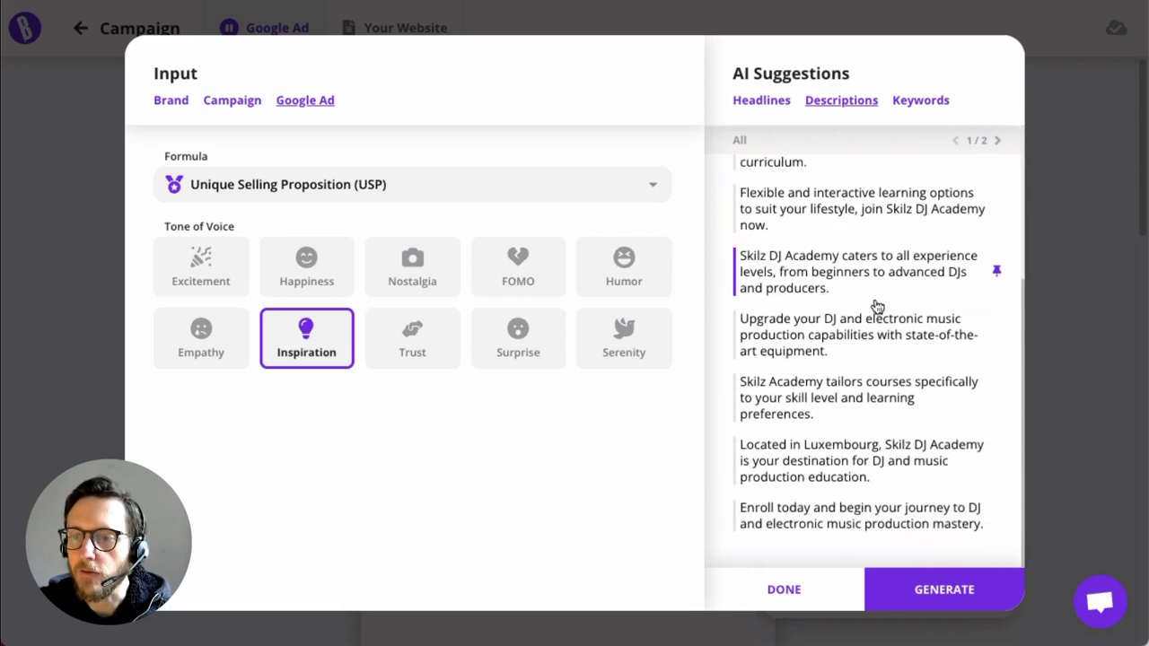
Step: In the second suggestion set, pin "Your DJ dreams come alive at Skilz DJ Academy in Luxembourg" and the one starting "Discover the art of DJing"
scroll(877, 307, "up", 5)
left_click(999, 142)
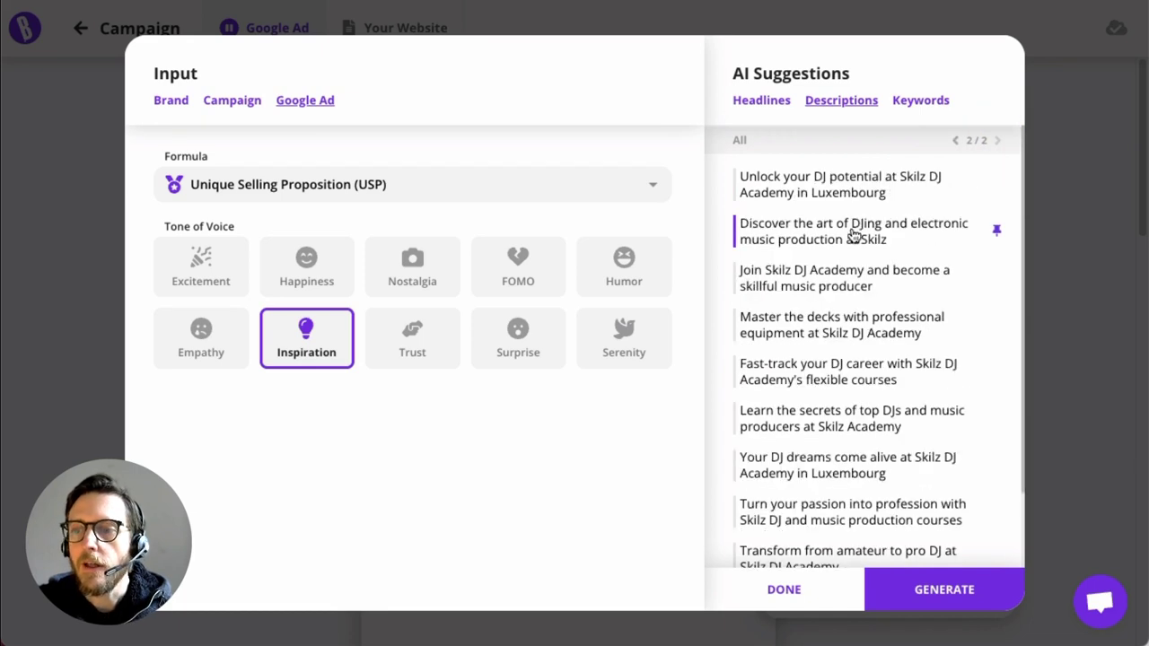
scroll(854, 236, "down", 2)
scroll(853, 238, "up", 2)
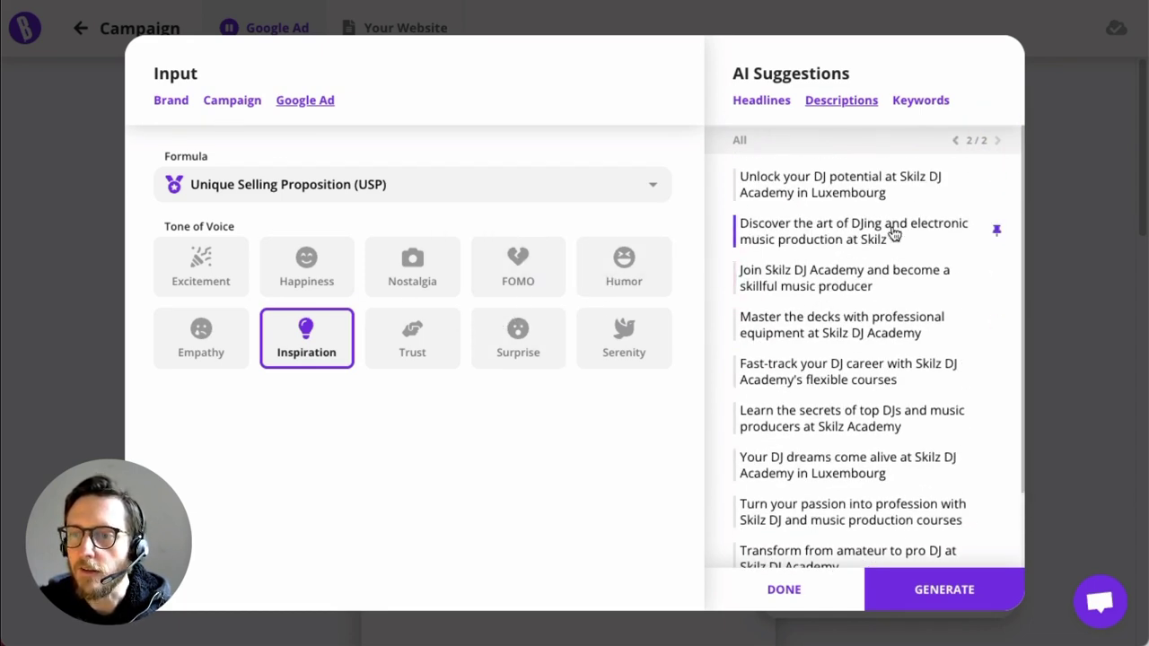
scroll(893, 236, "down", 2)
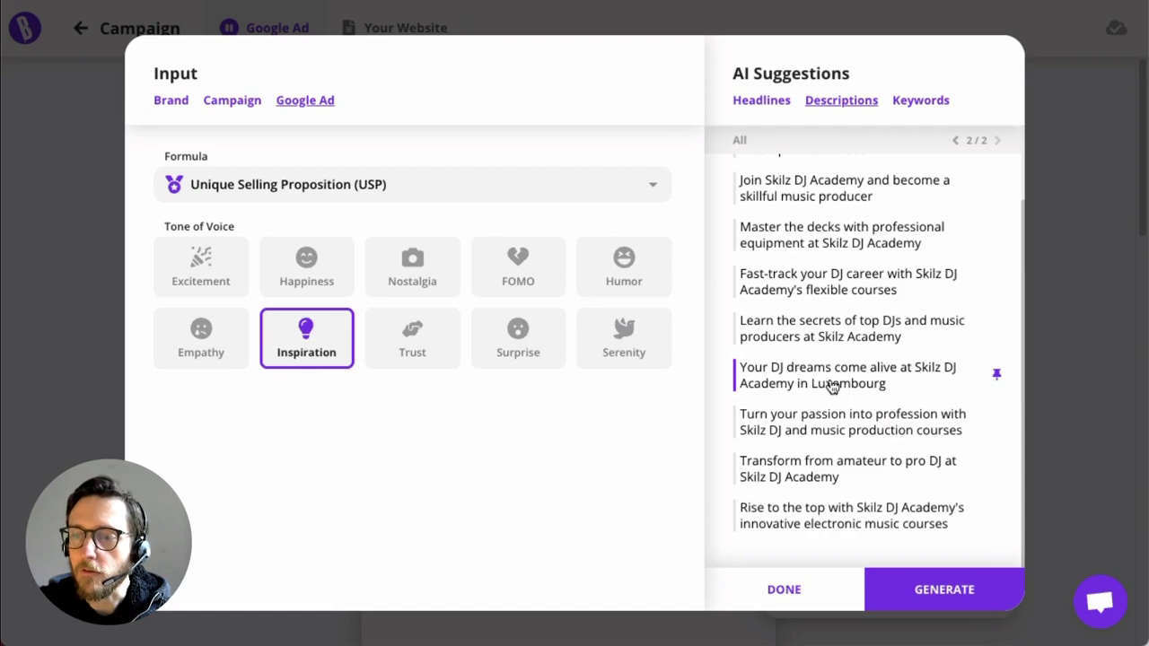
left_click(996, 376)
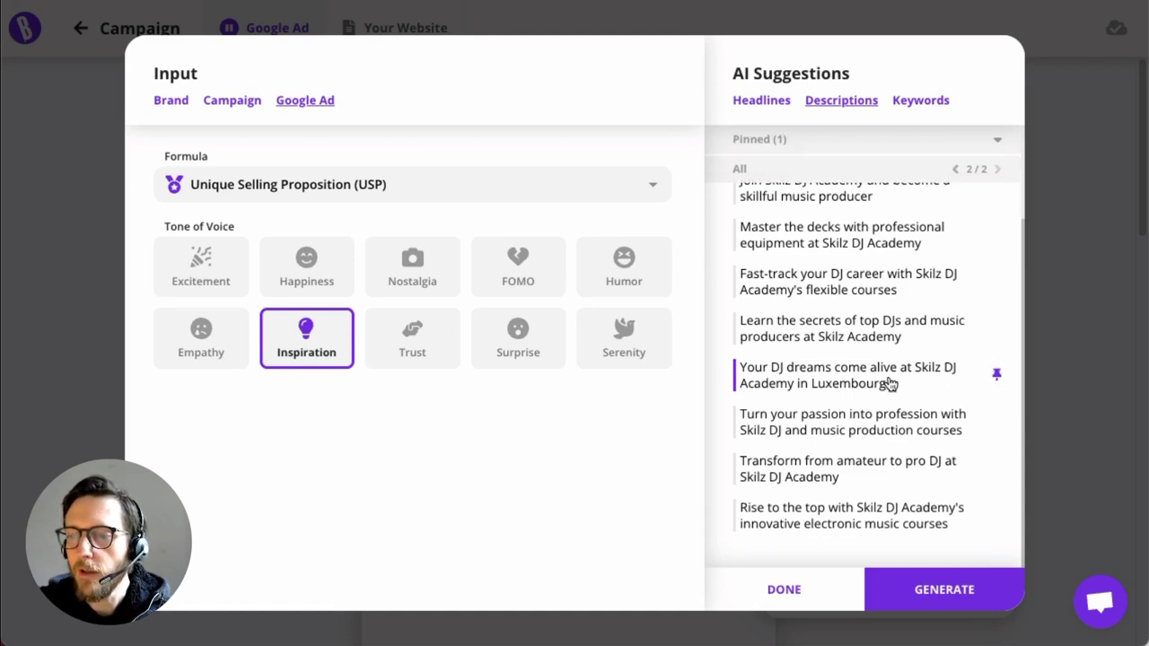
scroll(949, 351, "up", 3)
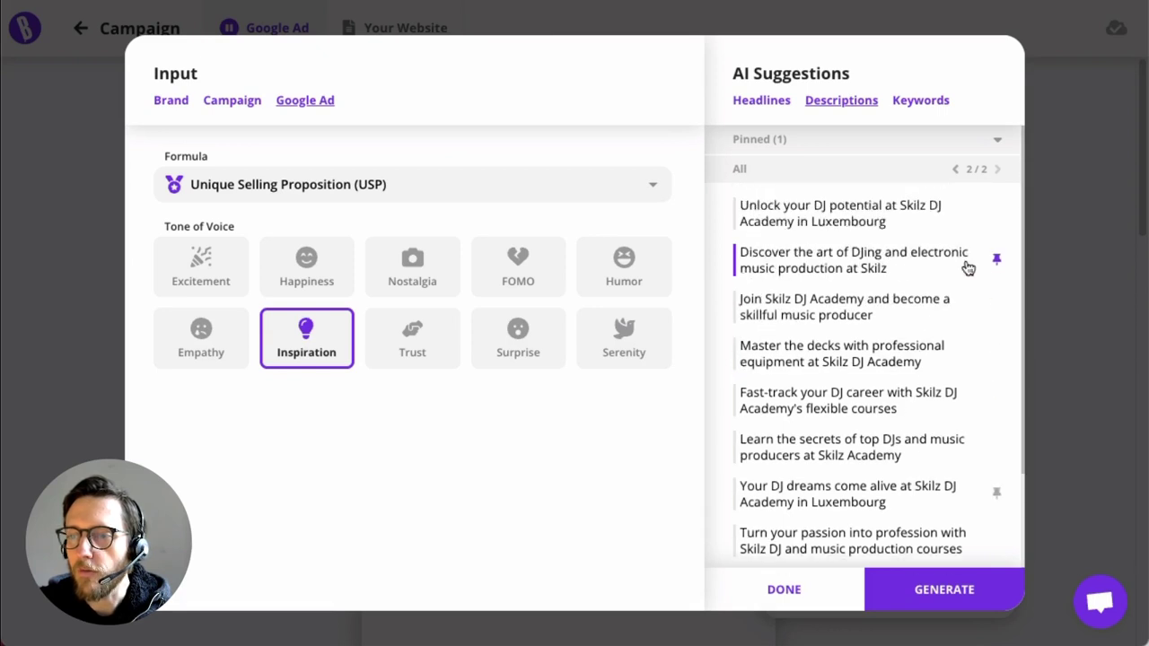
left_click(1000, 261)
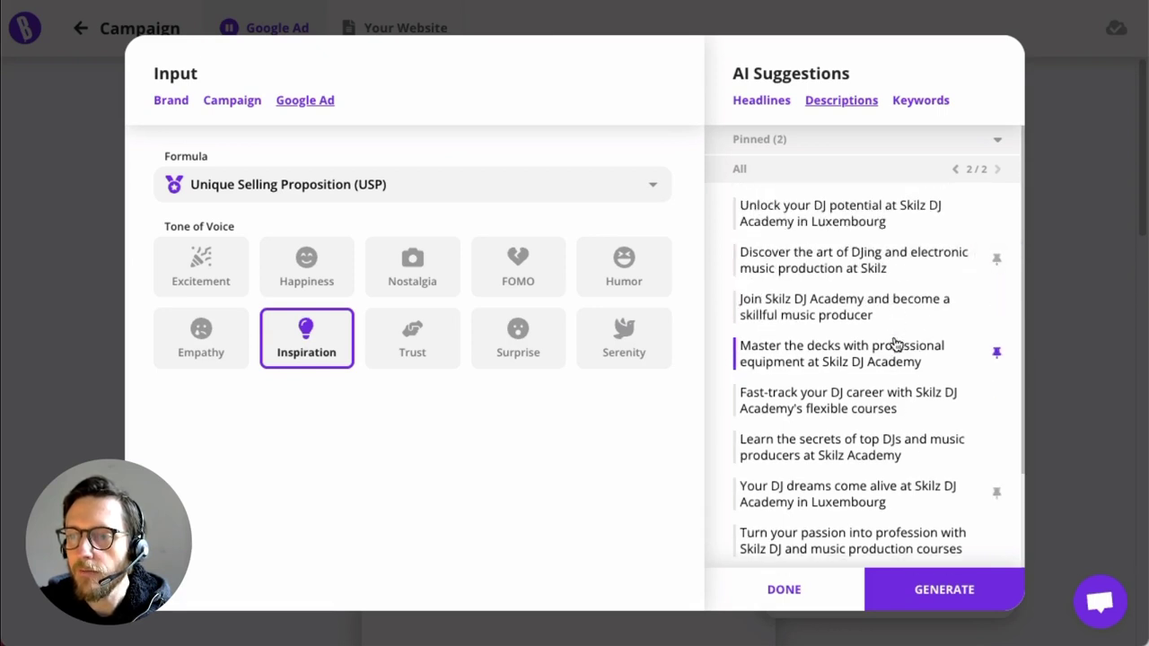
Step: In the first suggestion set, pin the descriptions starting "Flexible and interactive learning options" and "Located in Luxembourg, Skilz DJ Academy"
scroll(913, 547, "down", 2)
left_click(956, 171)
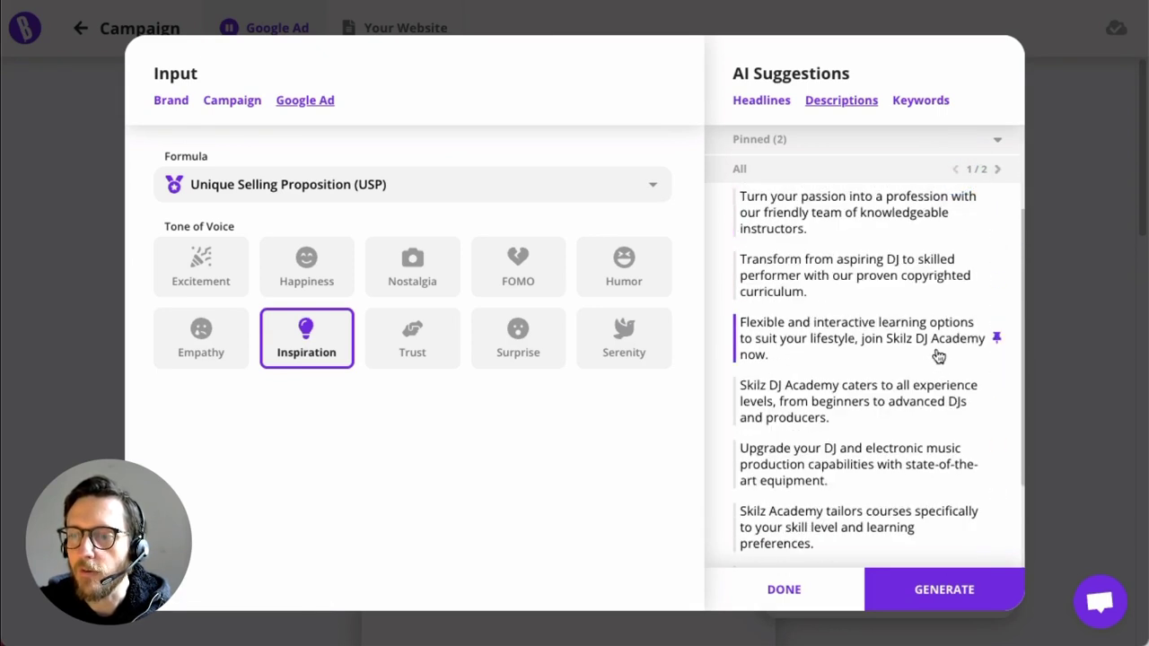
left_click(995, 339)
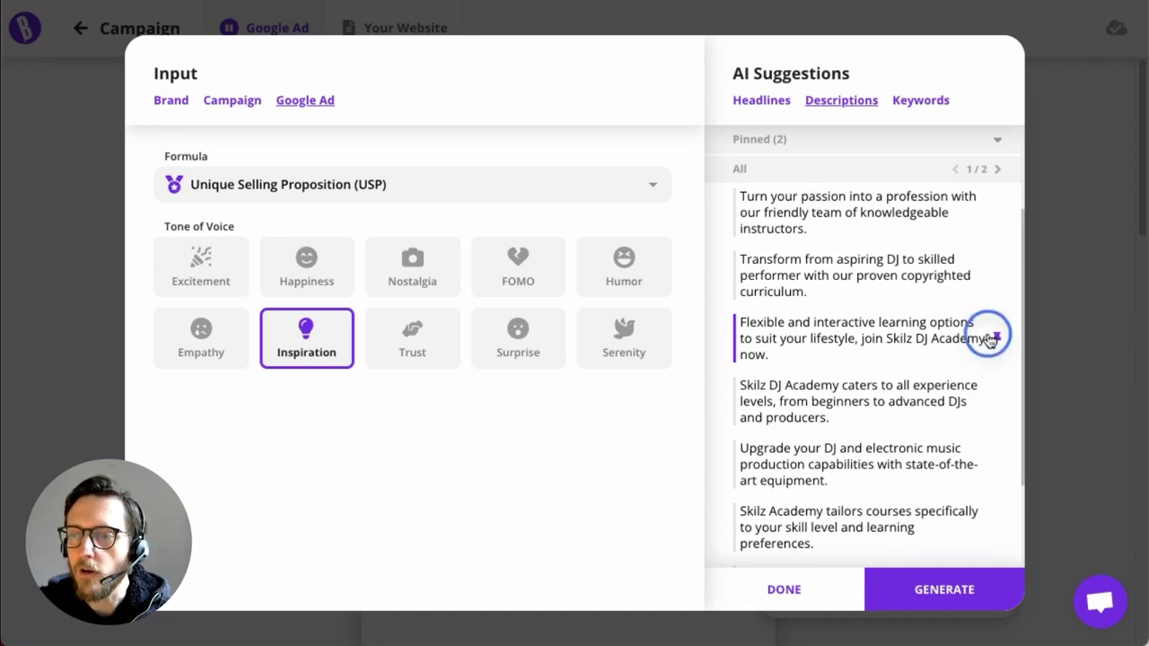
scroll(887, 351, "down", 2)
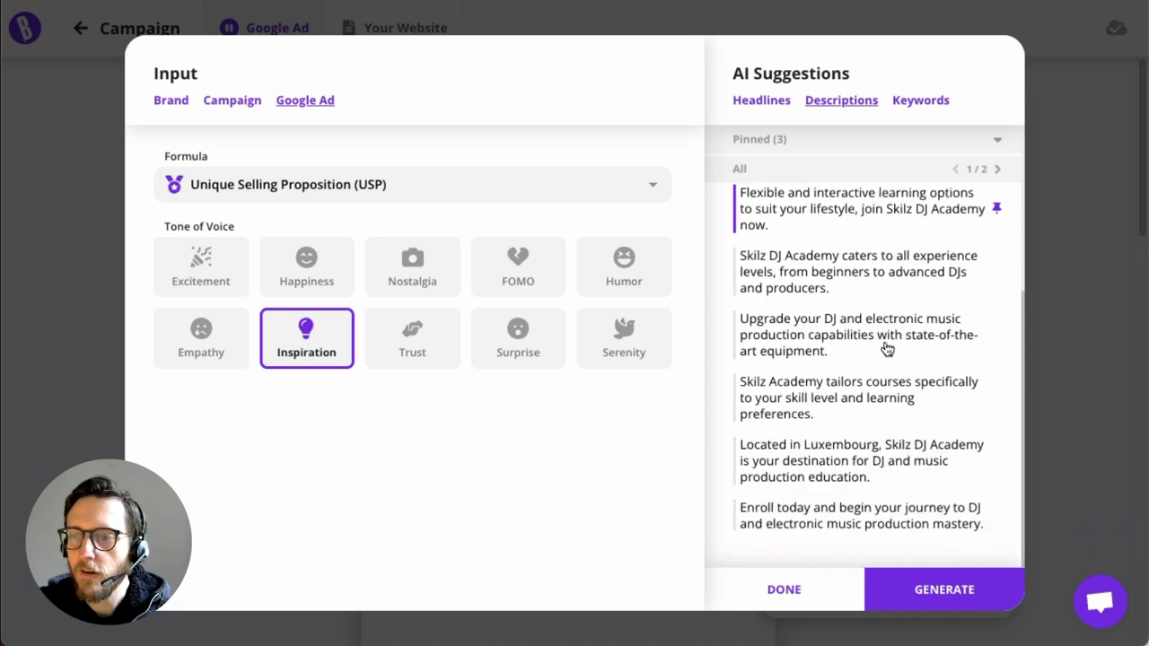
left_click(997, 463)
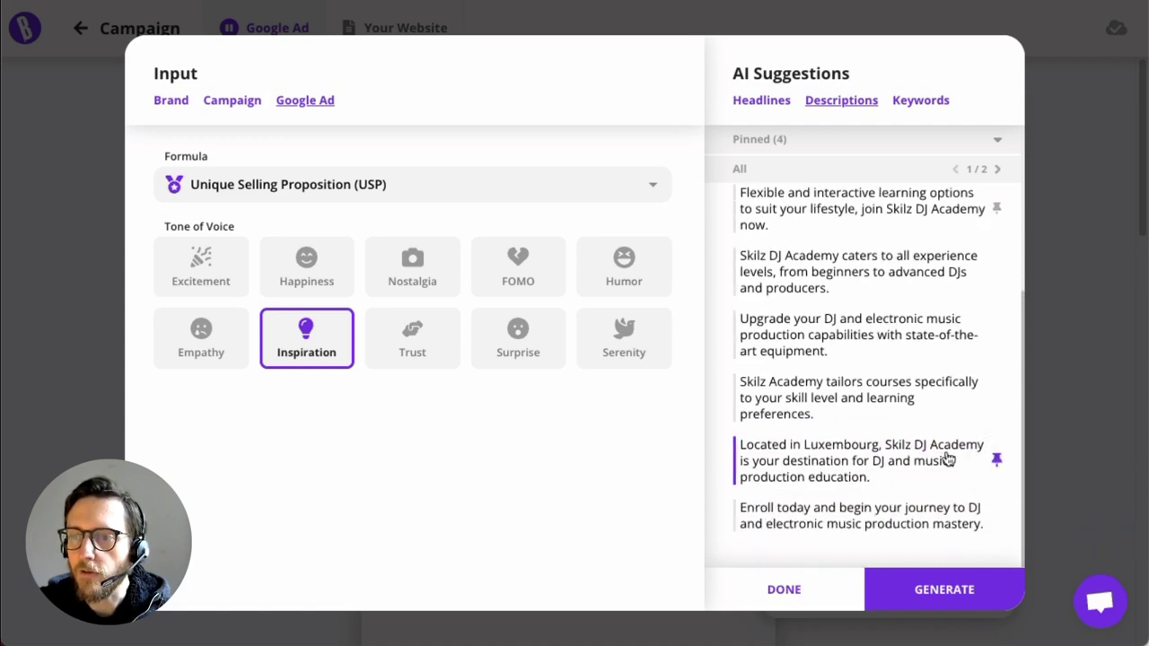
Step: Look through the second suggestion set again and review the list of pinned descriptions
left_click(996, 169)
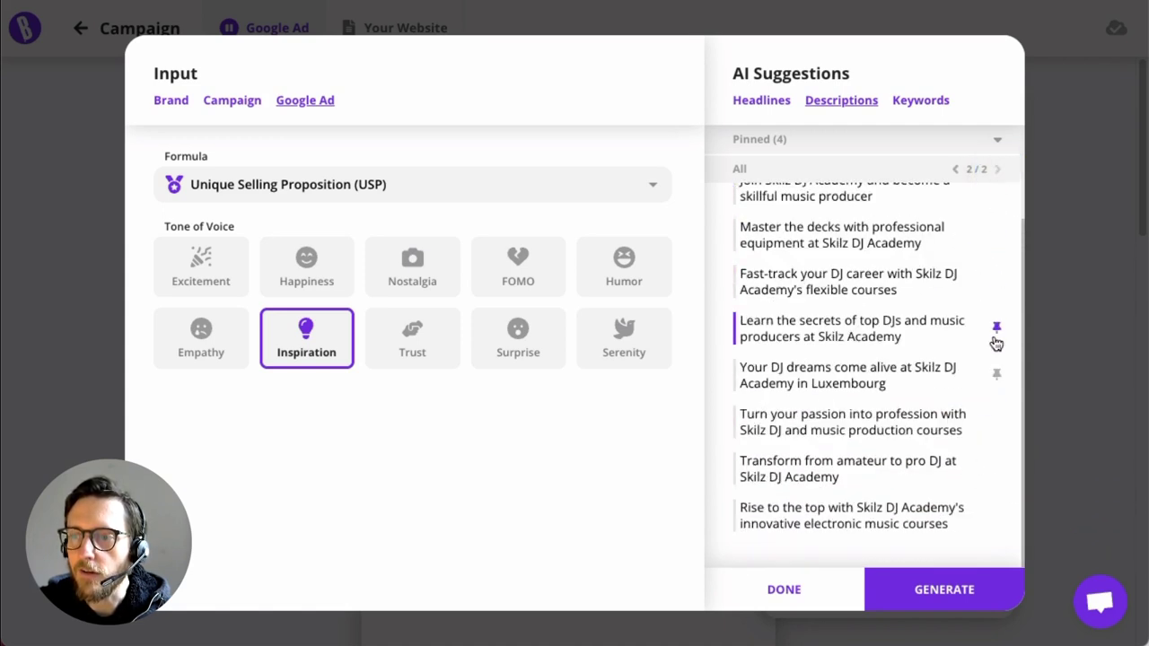
scroll(942, 287, "up", 2)
scroll(957, 377, "down", 2)
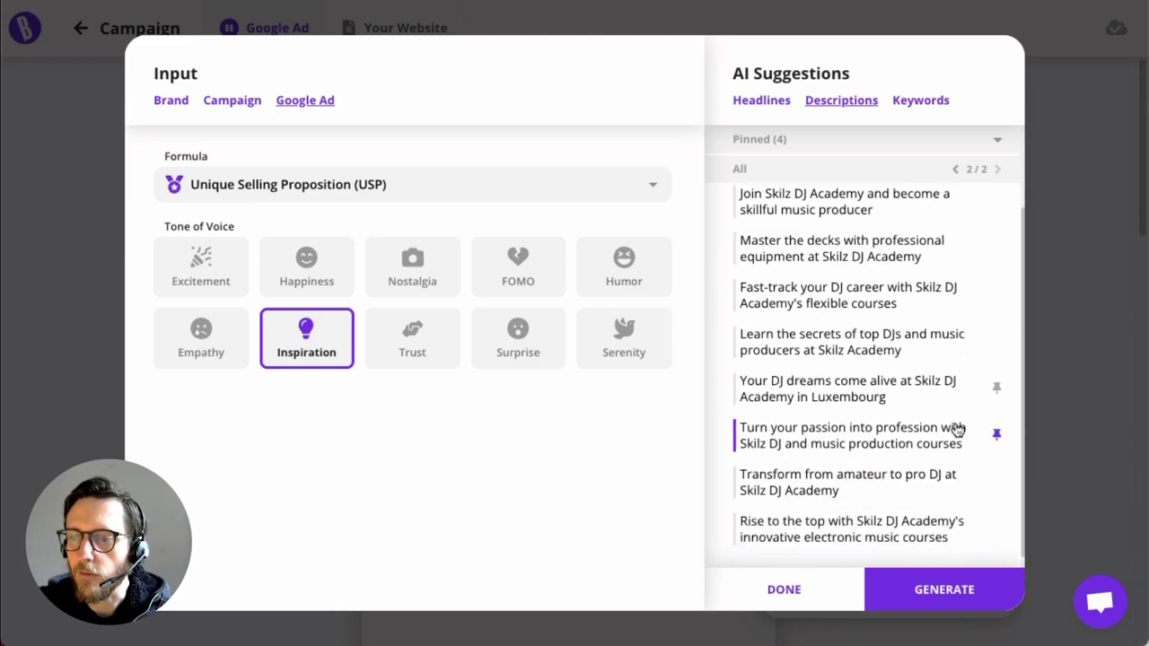
scroll(888, 269, "up", 2)
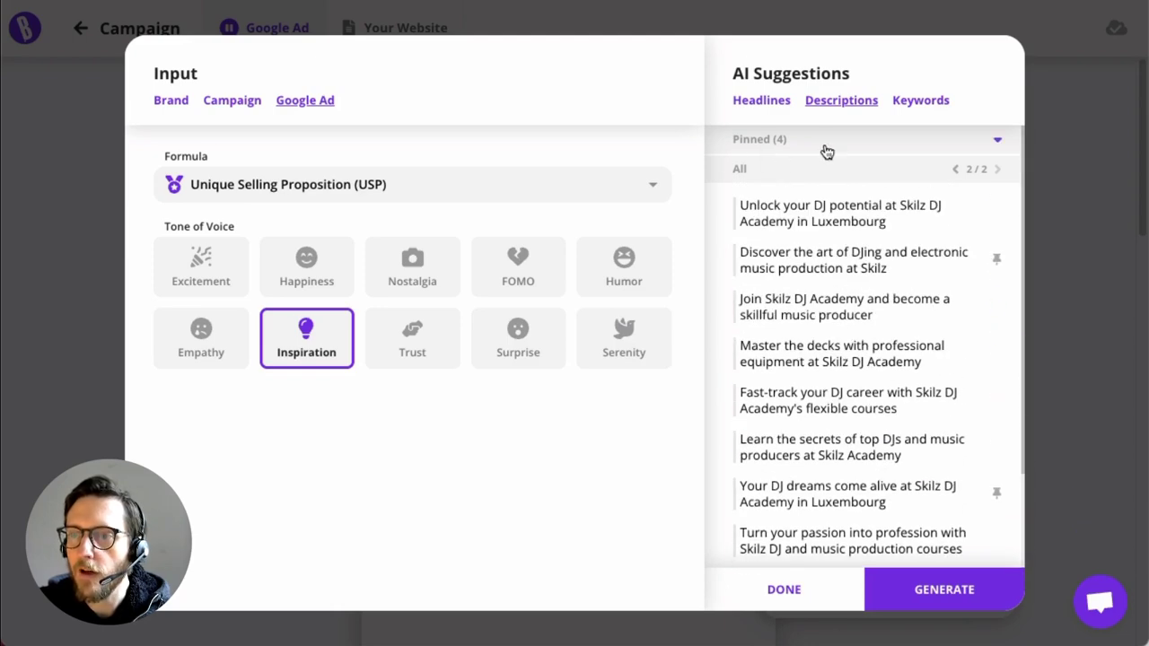
left_click(913, 140)
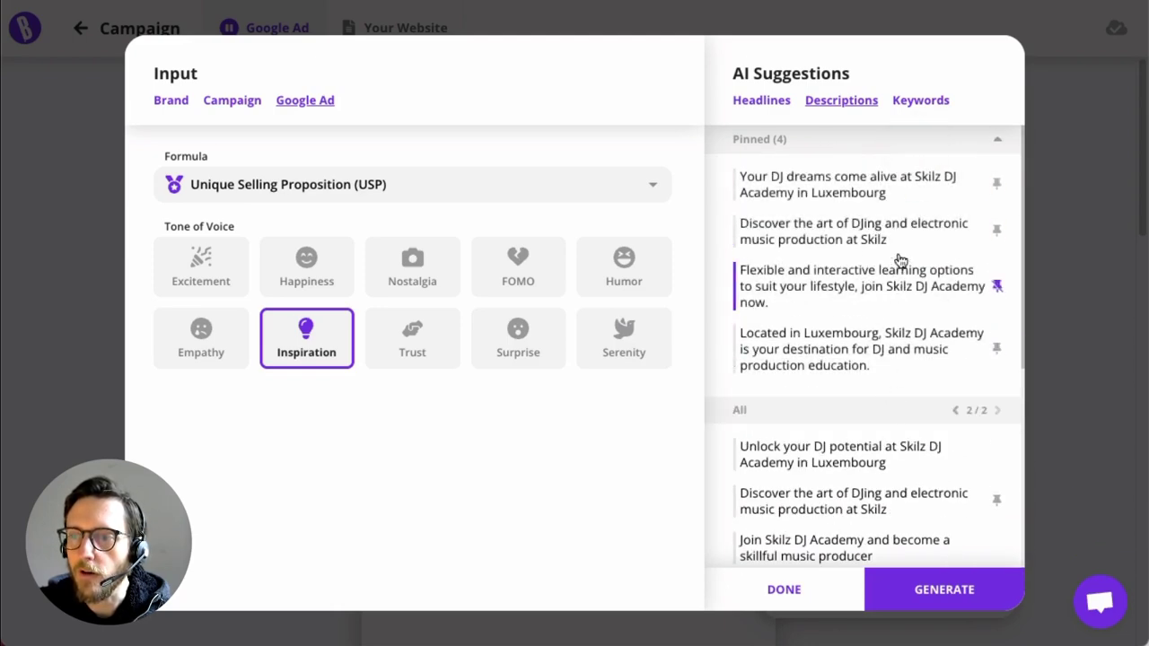
left_click(892, 141)
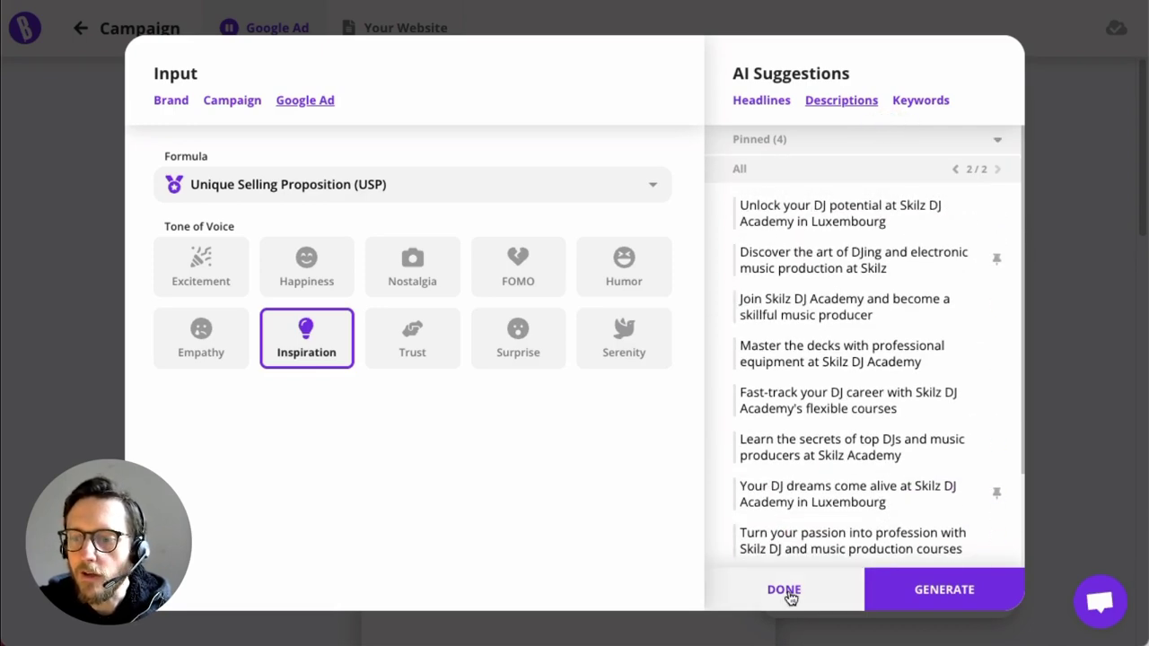
Step: Finish generating suggestions and fill Description 1 with the pinned "Your DJ dreams come alive at Skilz DJ Academy in Luxembourg"
left_click(784, 592)
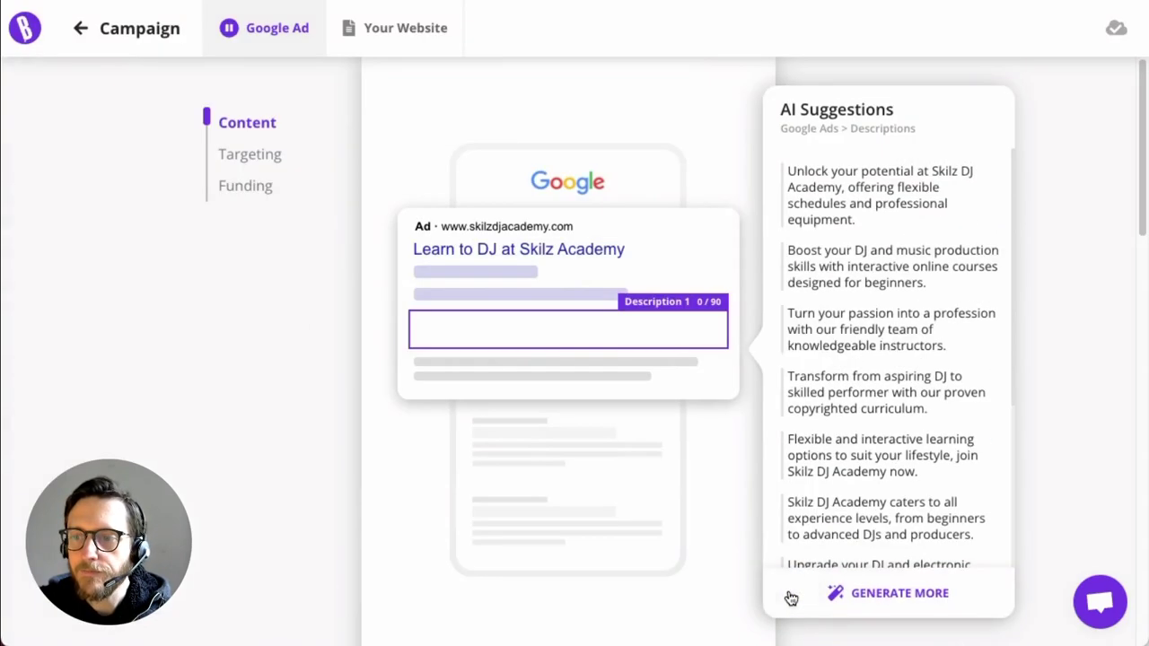
left_click(1059, 388)
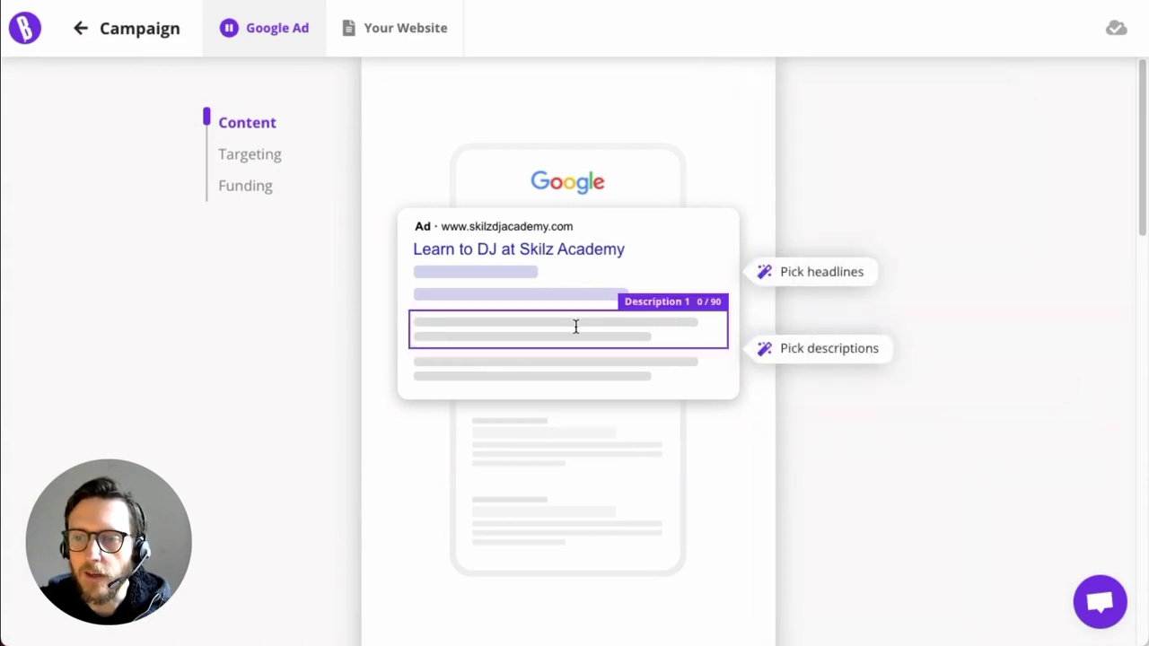
left_click(489, 340)
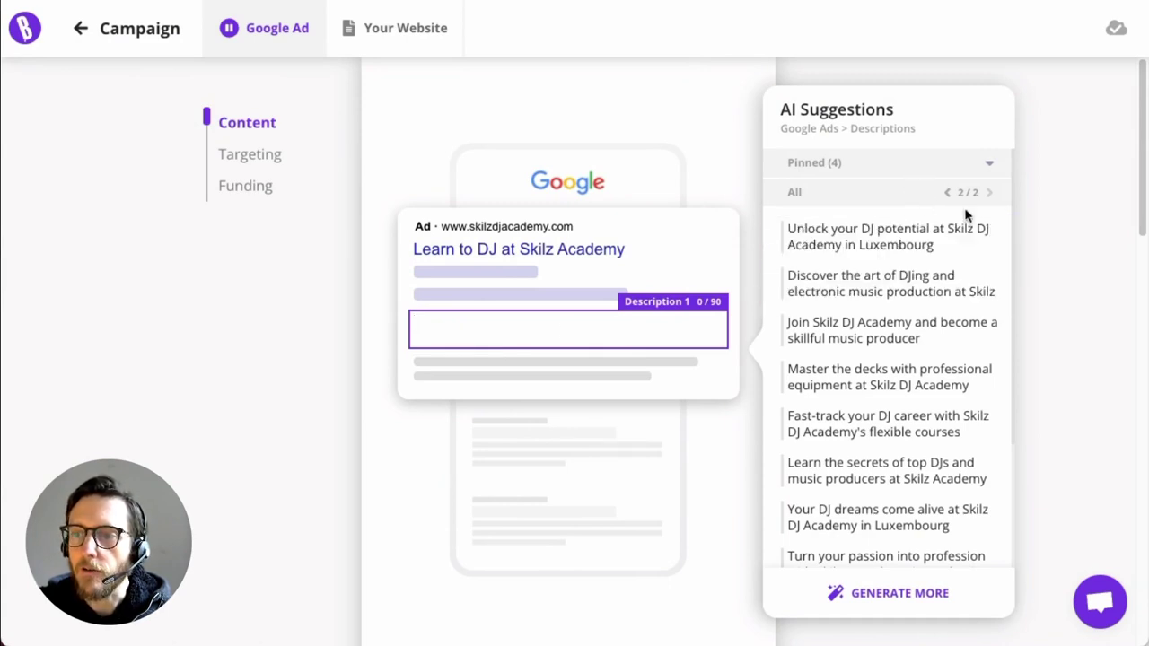
scroll(894, 288, "down", 3)
scroll(893, 301, "up", 3)
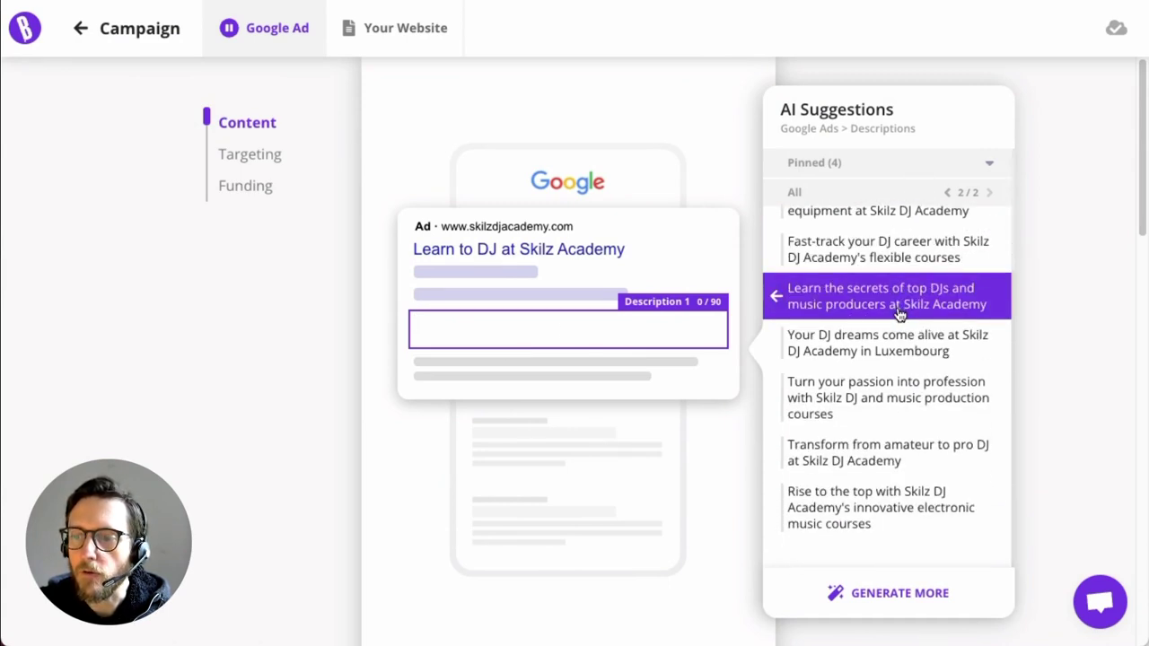
left_click(909, 171)
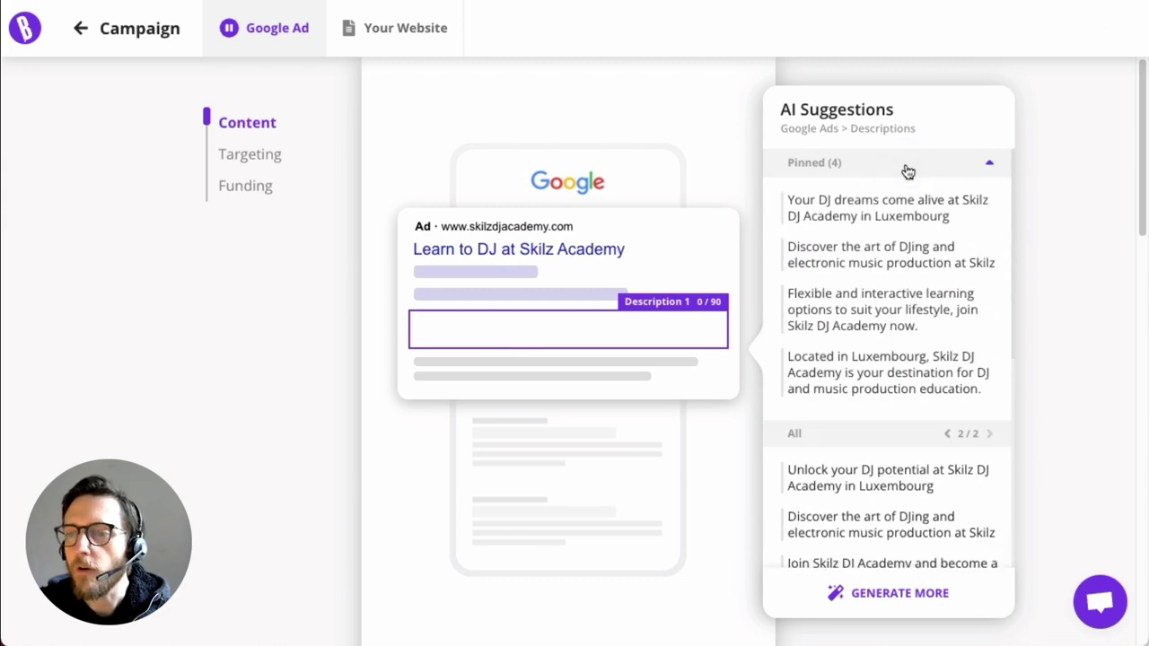
left_click(881, 210)
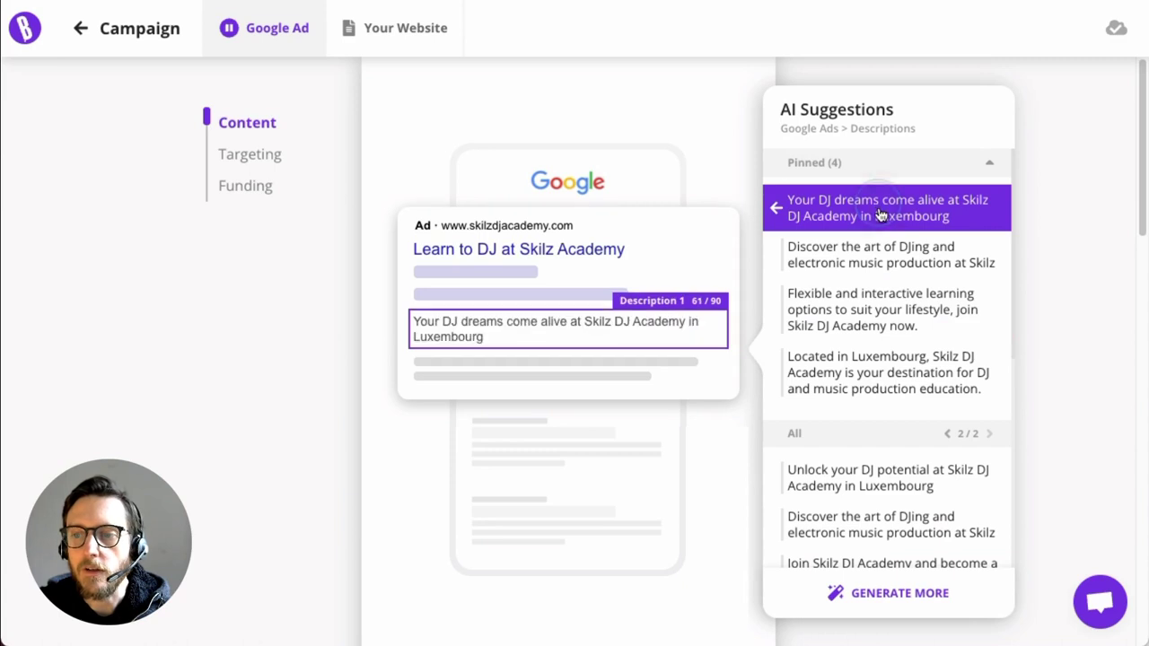
Step: Fill Description 2 with the pinned suggestion "Flexible and interactive learning options to suit your lifestyle, join Skilz DJ Academy" and close the suggestions
left_click(579, 363)
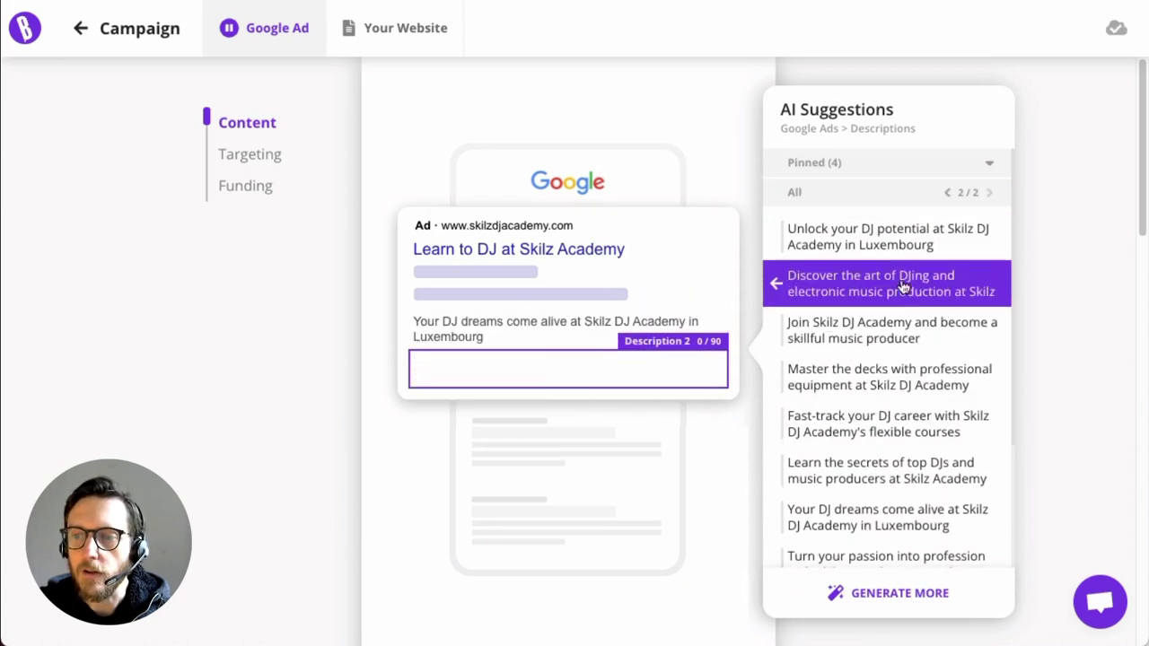
left_click(874, 162)
left_click(847, 302)
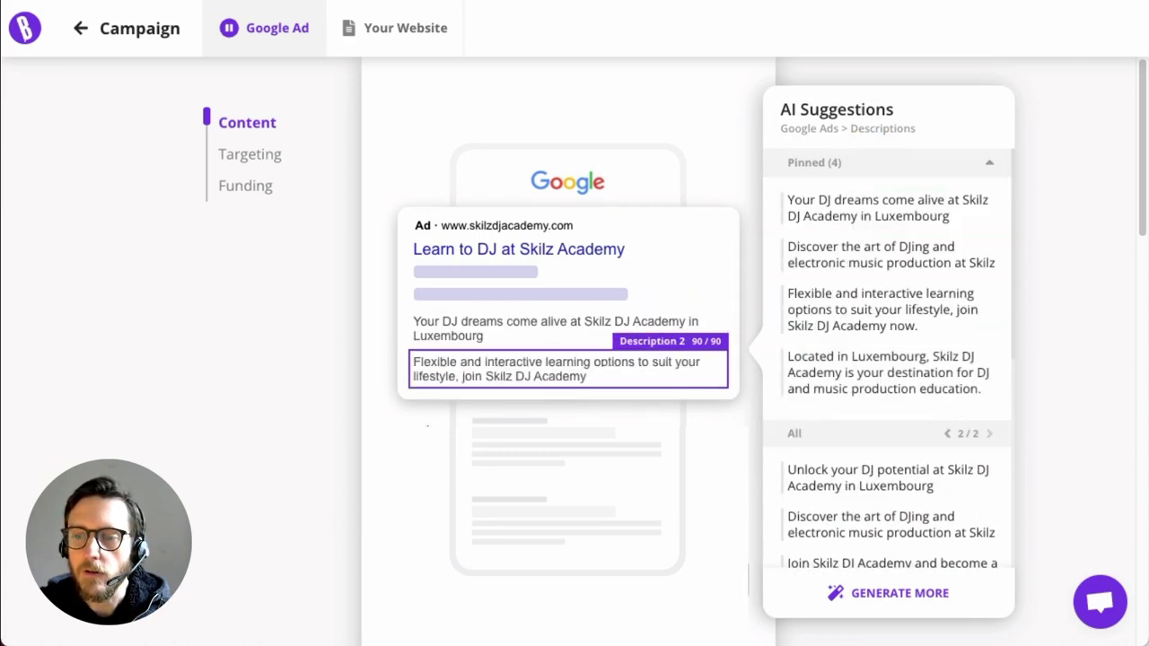
left_click(298, 458)
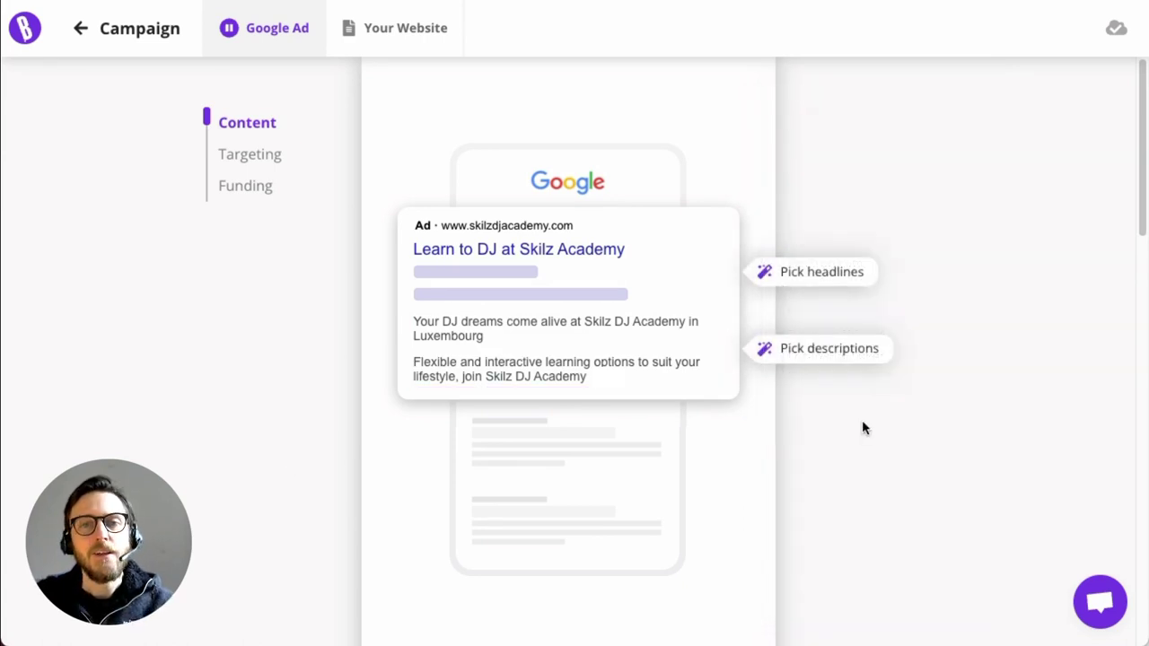